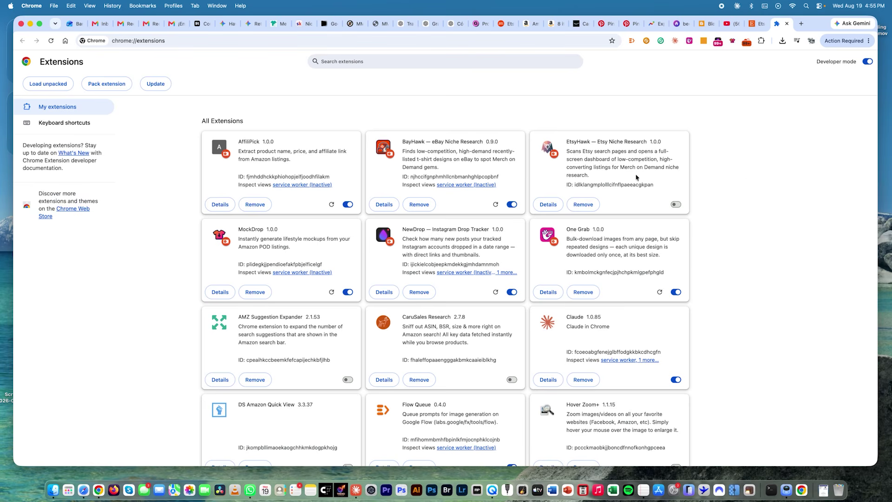
Step: Turn on the EtsyHawk extension and reload the Etsy home page so its research dashboard loads
left_click(678, 206)
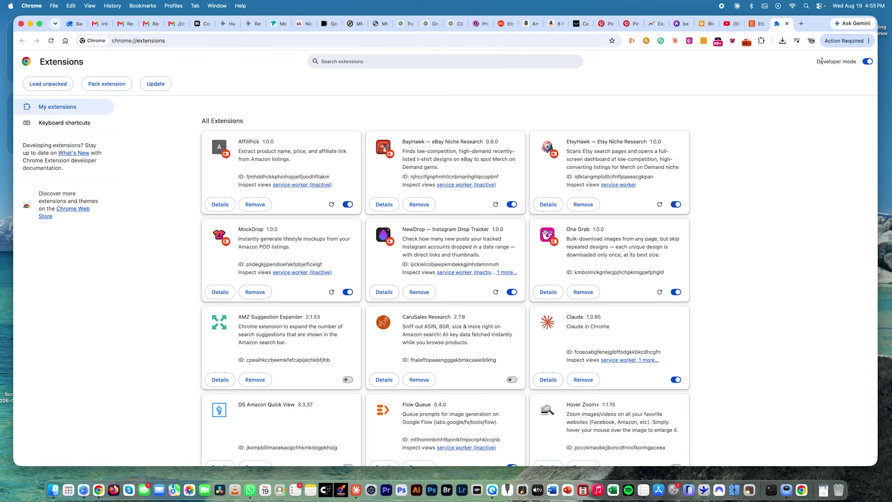
left_click(759, 25)
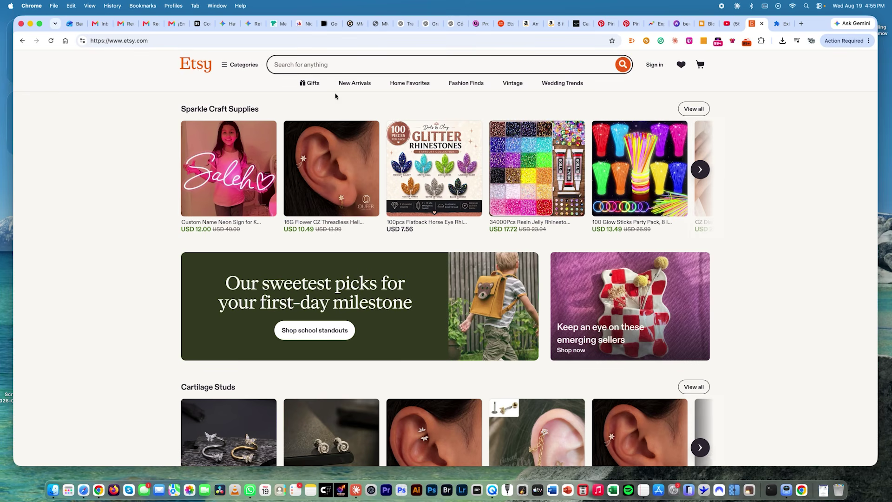
left_click(50, 41)
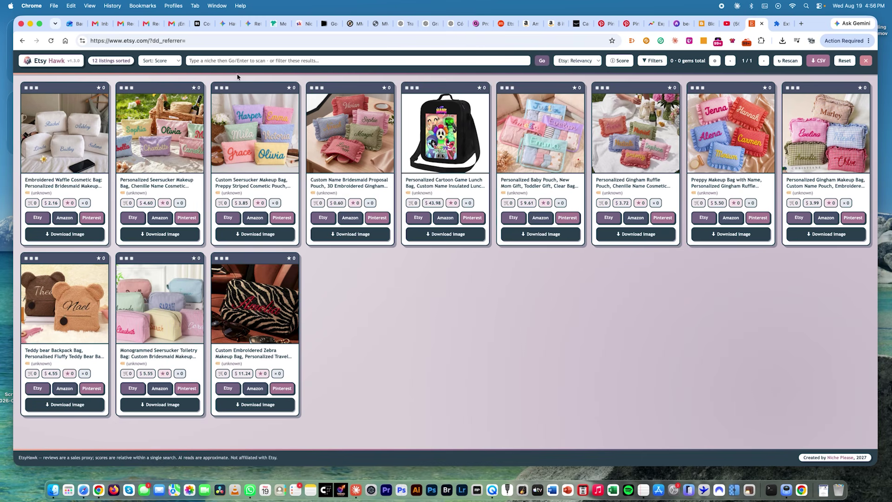
Step: Scan Etsy listings for the niche "Funny tshirt" in the EtsyHawk dashboard
left_click(226, 61)
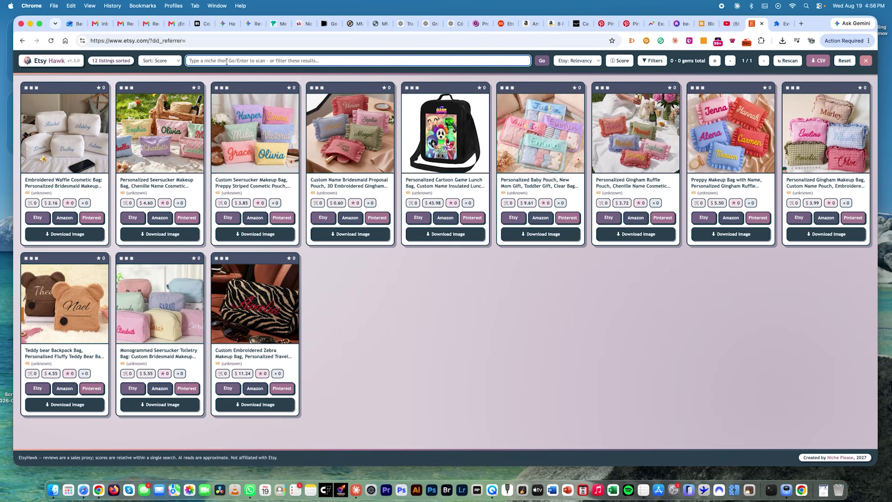
type("Funny")
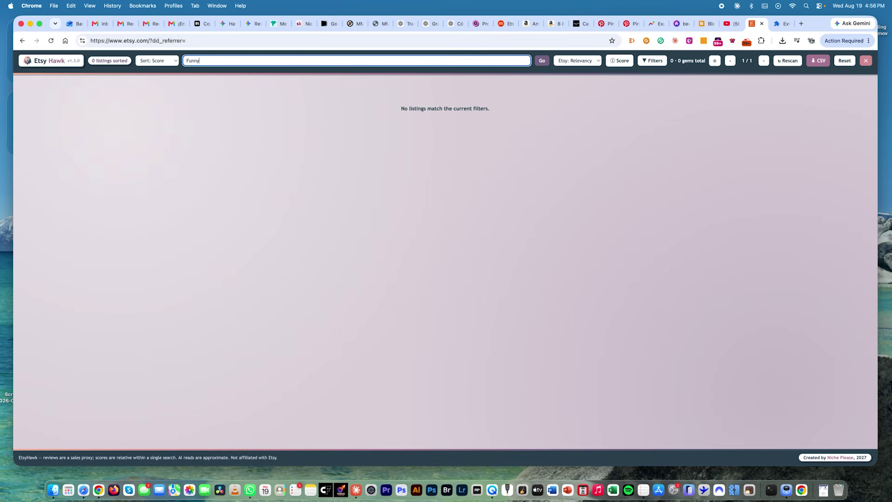
type(" tshirt")
left_click(543, 61)
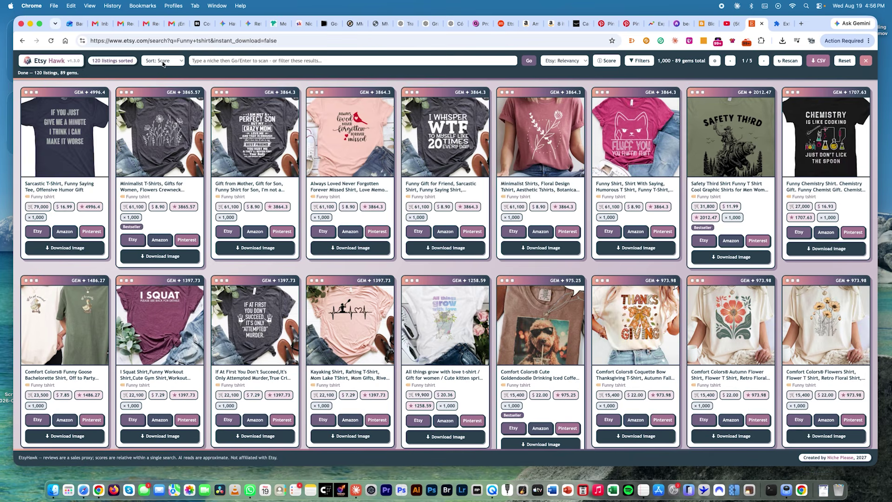
Step: Review the dashboard's sort options while keeping Score, and read the explanation of how the score is calculated
left_click(162, 61)
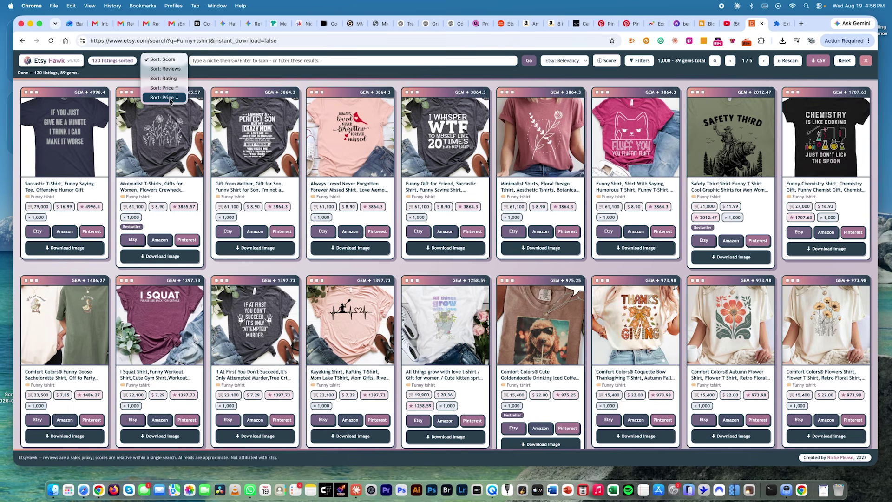
left_click(162, 59)
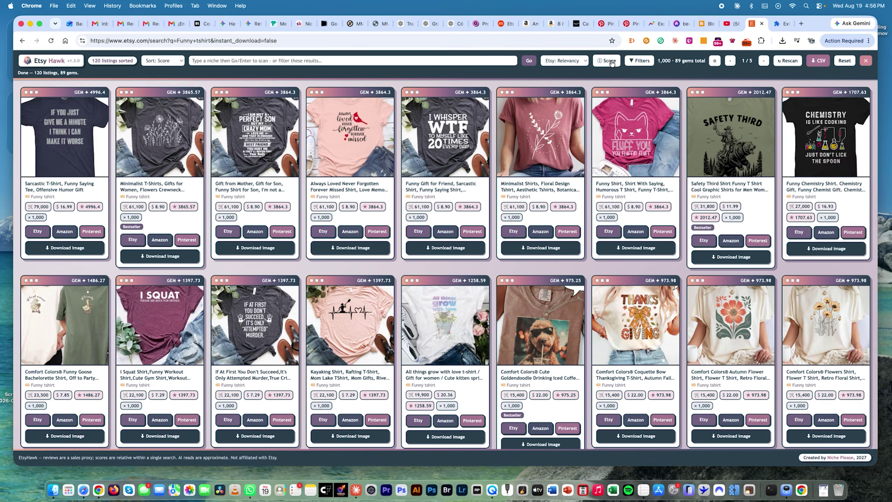
left_click(610, 61)
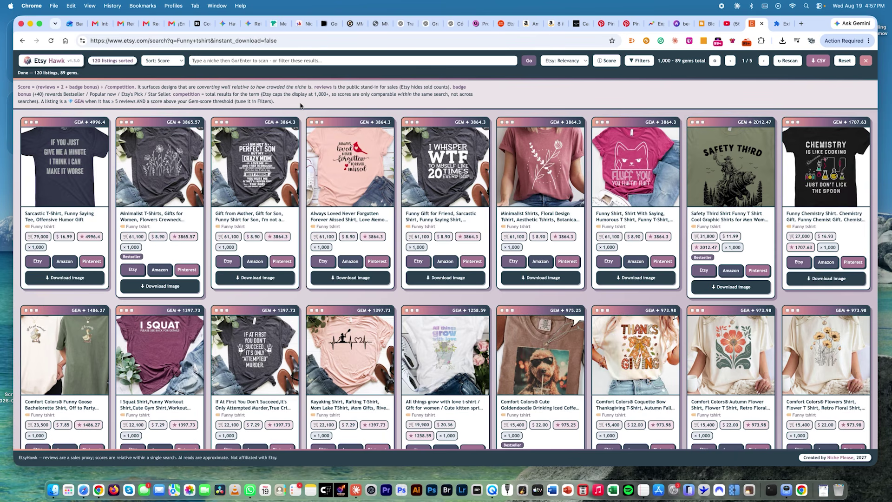
left_click_drag(300, 104, 18, 87)
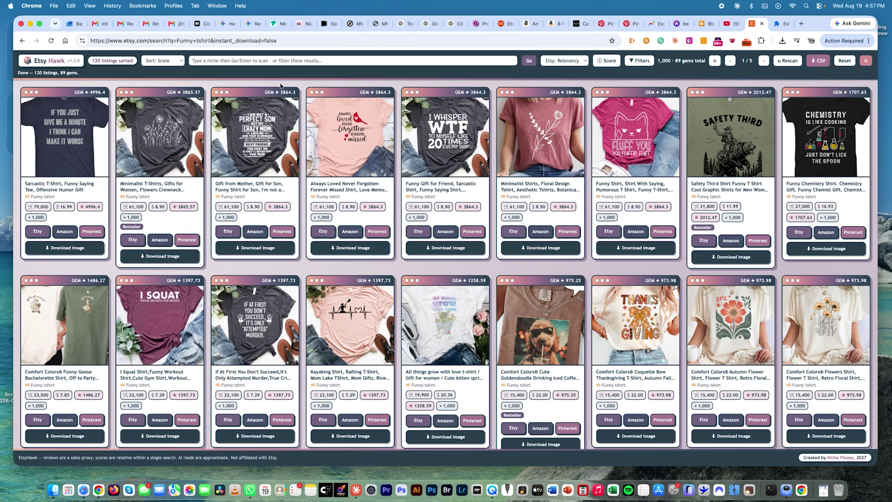
left_click(606, 60)
left_click(170, 65)
left_click(164, 60)
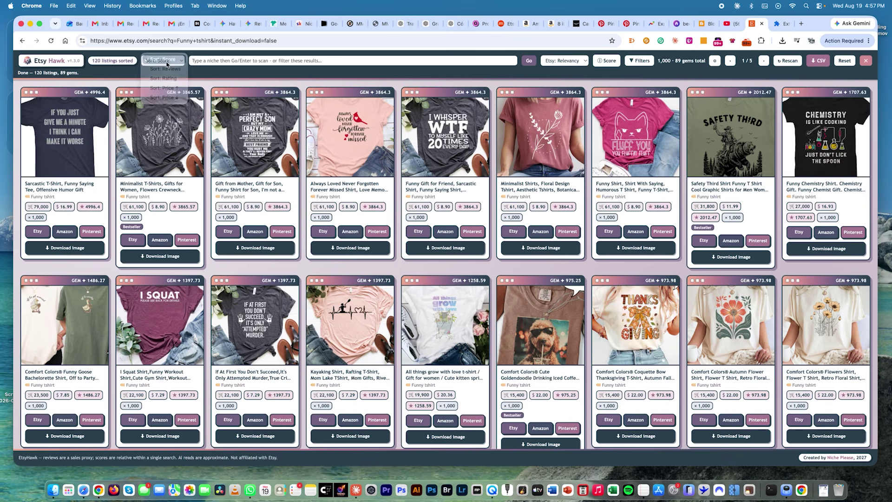
Step: Open the filter settings and try the Gems only and Amazon: MOD only options, restoring each one
left_click(632, 61)
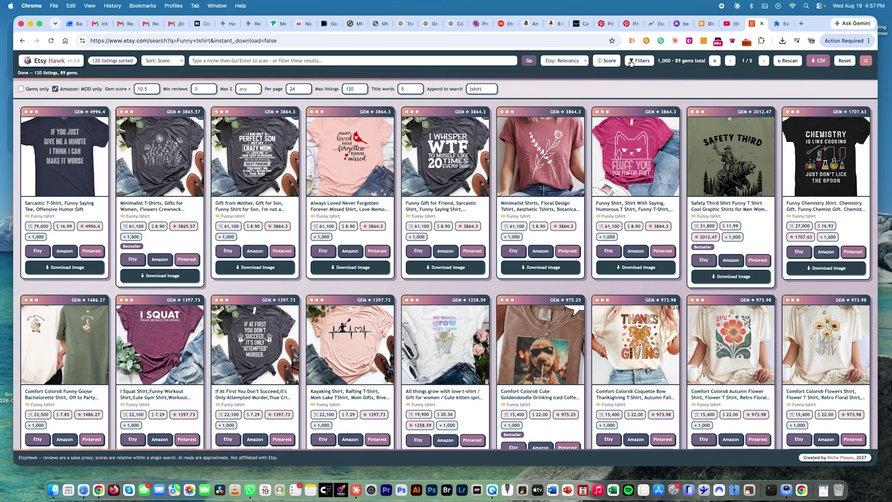
left_click(21, 90)
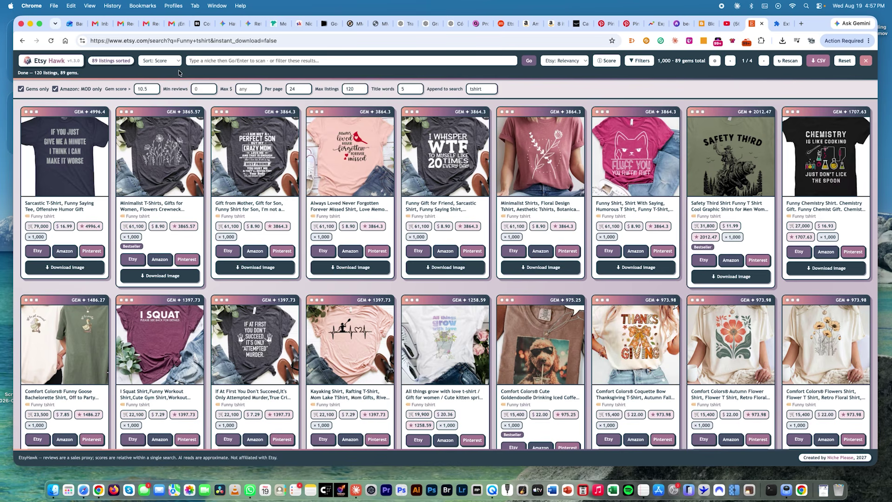
left_click(20, 89)
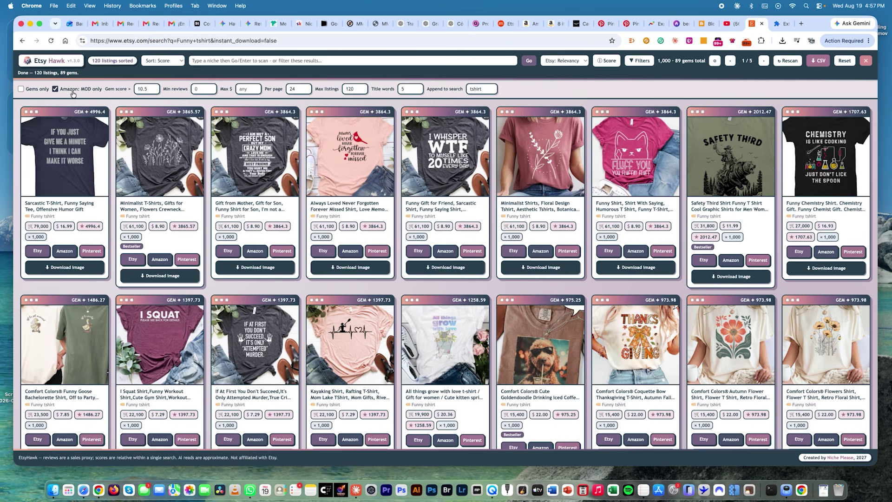
left_click(55, 91)
left_click(55, 91)
Step: Adjust the minimum reviews filter, set the maximum listings to 408 and rescan the niche
left_click(210, 88)
left_click(210, 87)
left_click(210, 88)
left_click(353, 88)
left_click(361, 87)
left_click(635, 62)
left_click(788, 62)
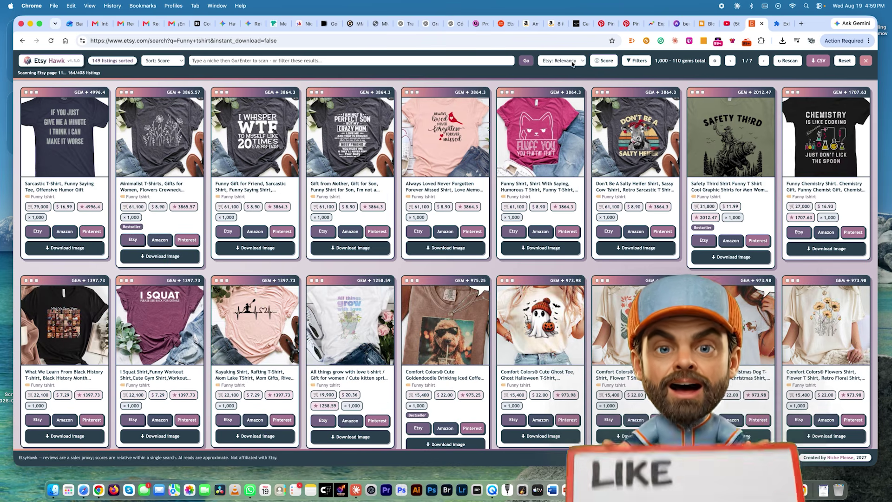
Step: Check the Etsy result ordering options, and open the AI settings to review the available models
left_click(573, 62)
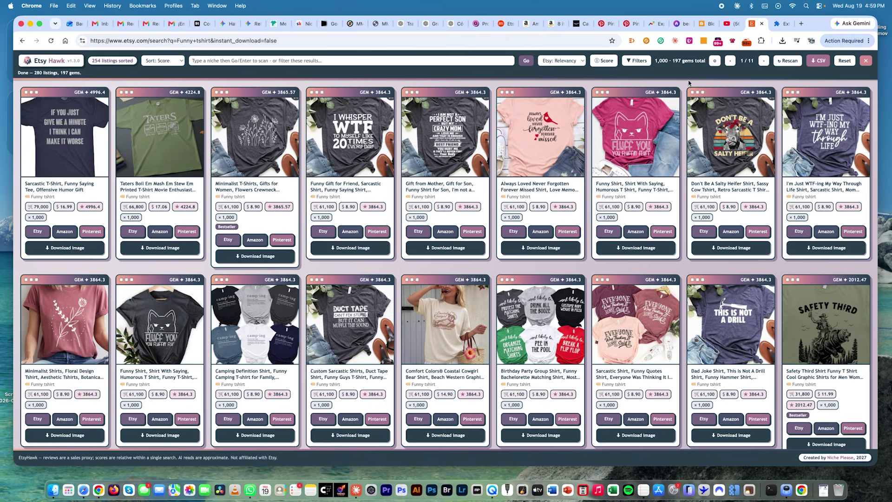
left_click(715, 61)
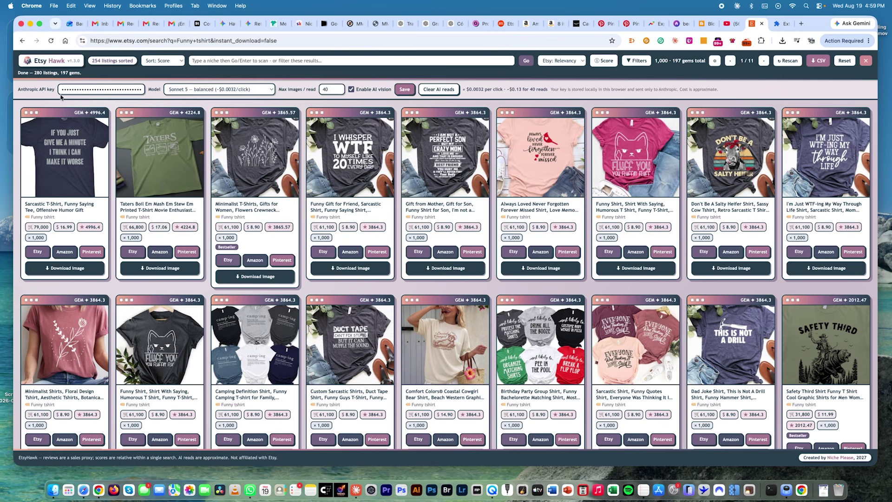
left_click(194, 90)
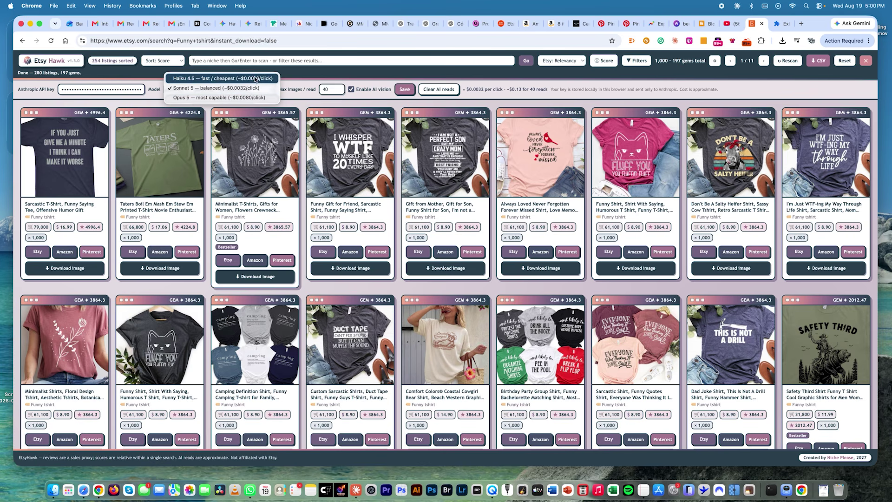
left_click(623, 92)
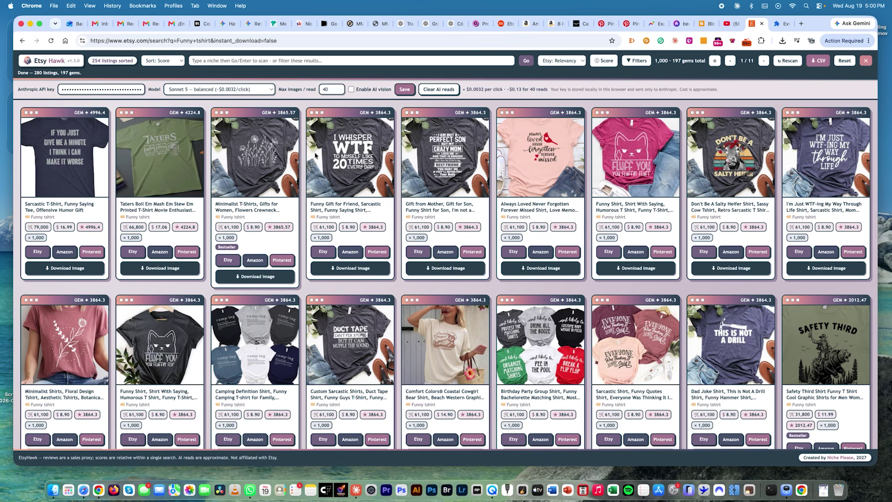
Step: Enable AI vision, keep the Sonnet 5 balanced model and save the AI settings
left_click(352, 90)
left_click(111, 88)
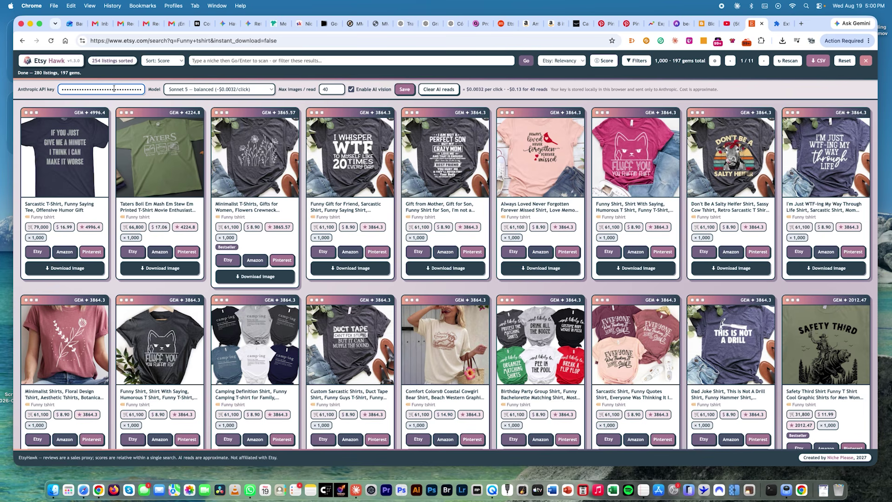
left_click(199, 90)
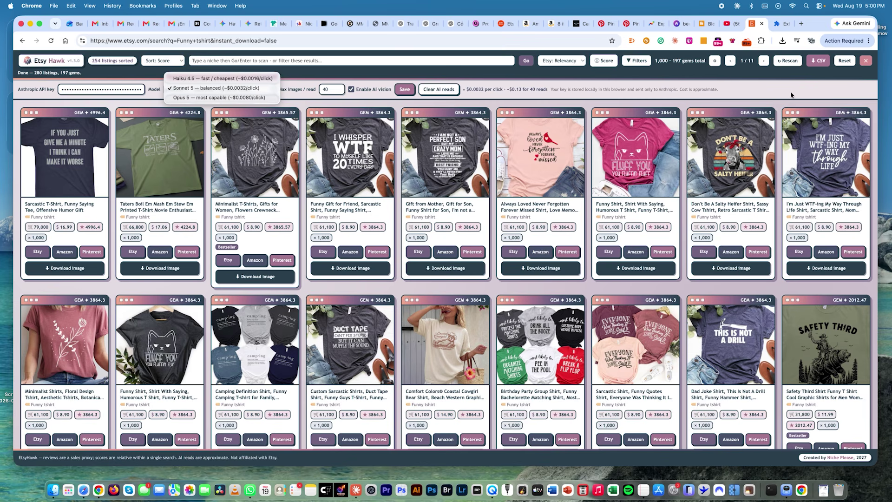
left_click(464, 97)
left_click(405, 89)
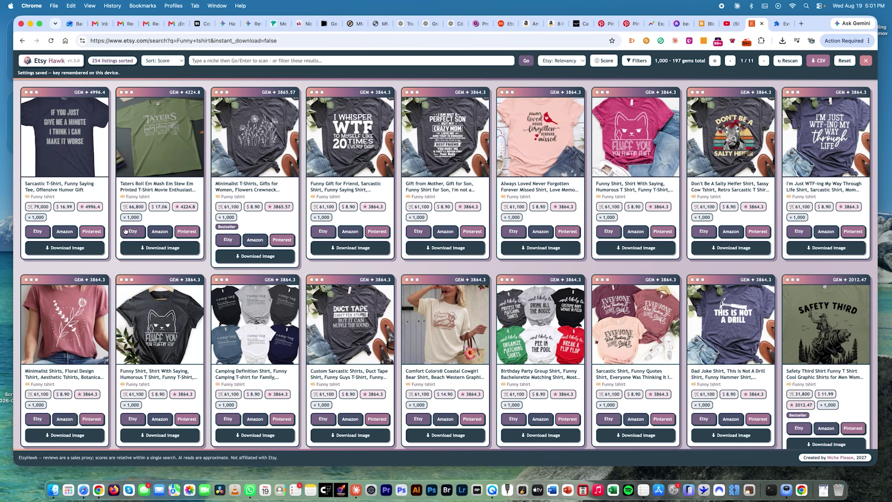
Step: Download the first sarcastic T-shirt listing's image and view its Etsy product page before returning to the dashboard
left_click(75, 252)
left_click(38, 231)
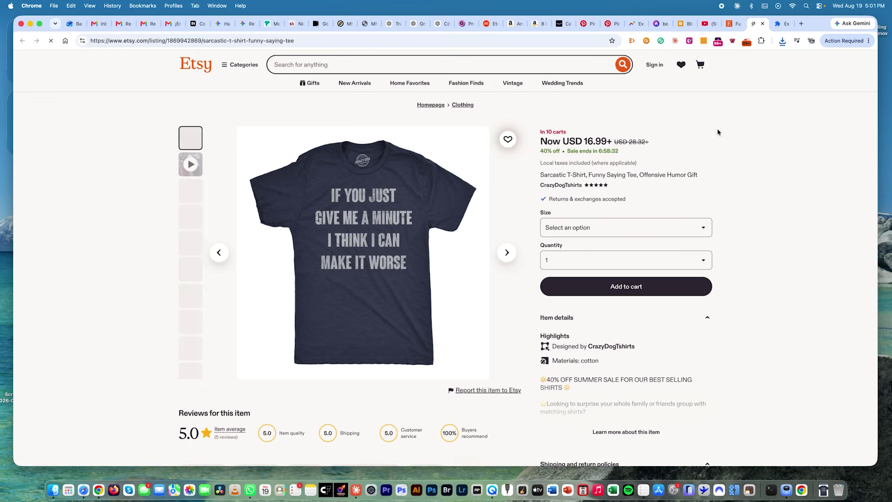
key("super+w")
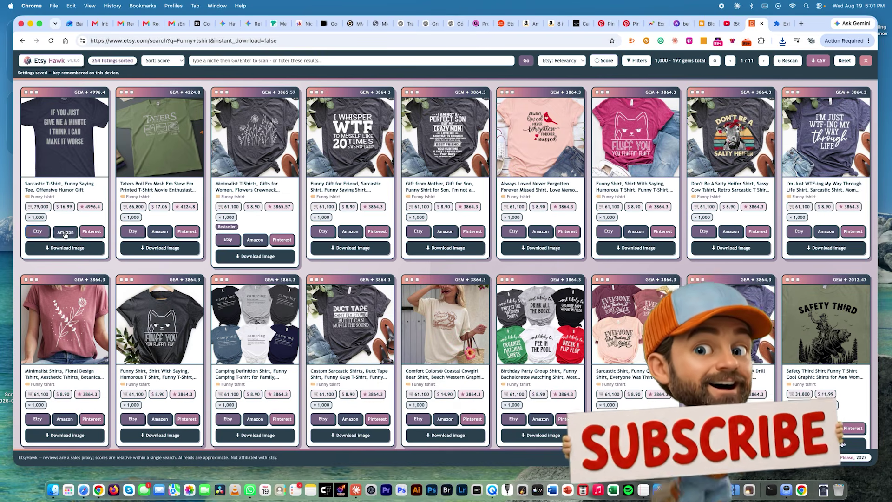
Step: Look up the "If you just give me a minute" T-shirt design on Amazon, examine the competing shirts and close the results
left_click(72, 250)
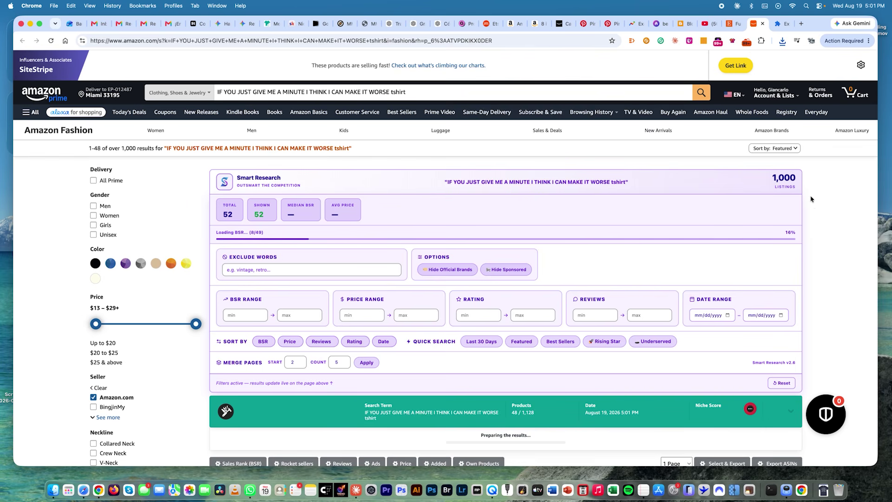
scroll(813, 204, "down", 1)
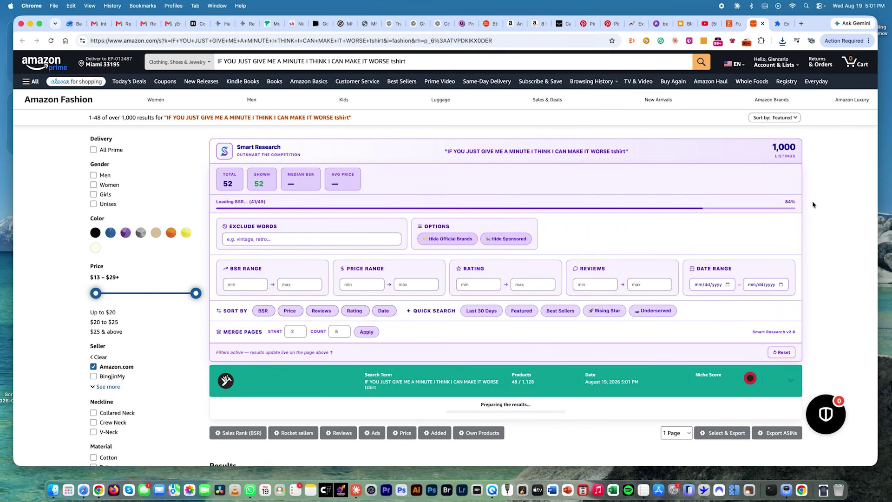
scroll(813, 204, "down", 7)
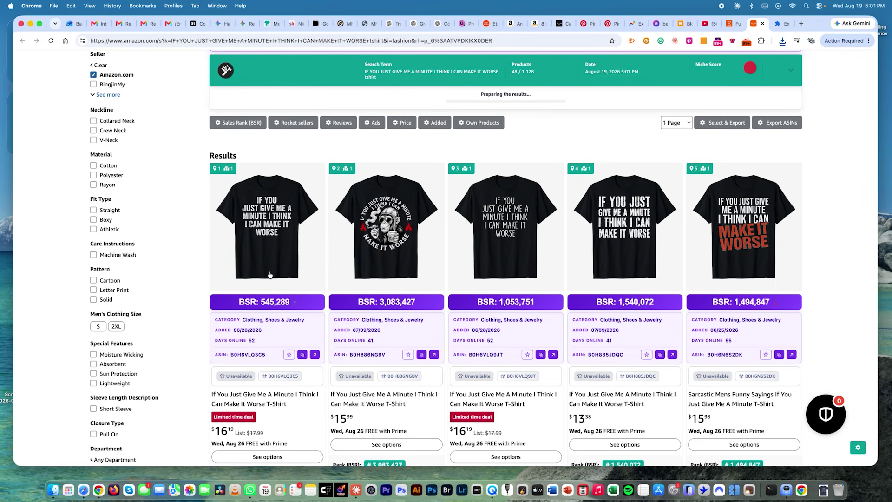
scroll(787, 183, "up", 7)
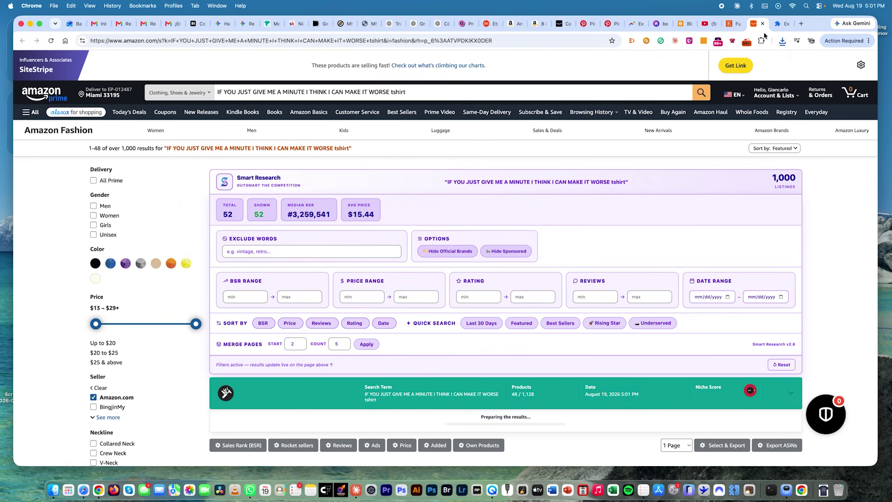
left_click(763, 26)
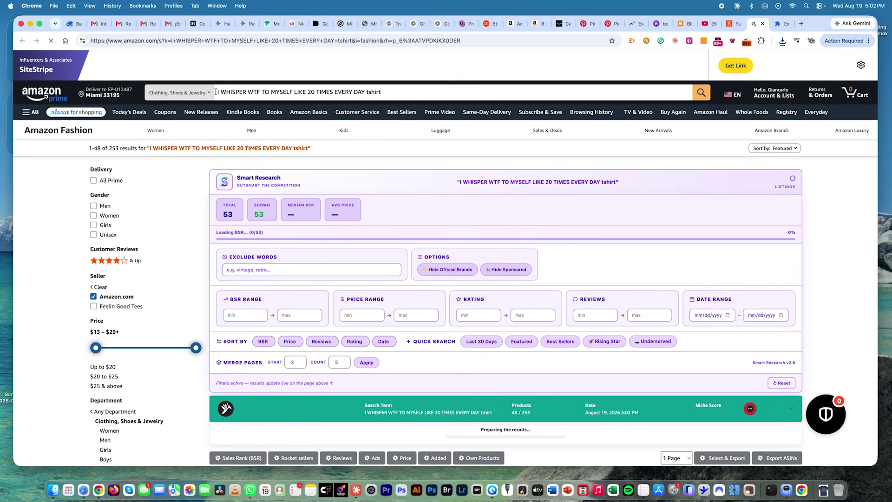
Step: Examine the Amazon search phrase and competing shirts for the "I whisper WTF to myself like 20 times every day" design
left_click_drag(216, 91, 367, 93)
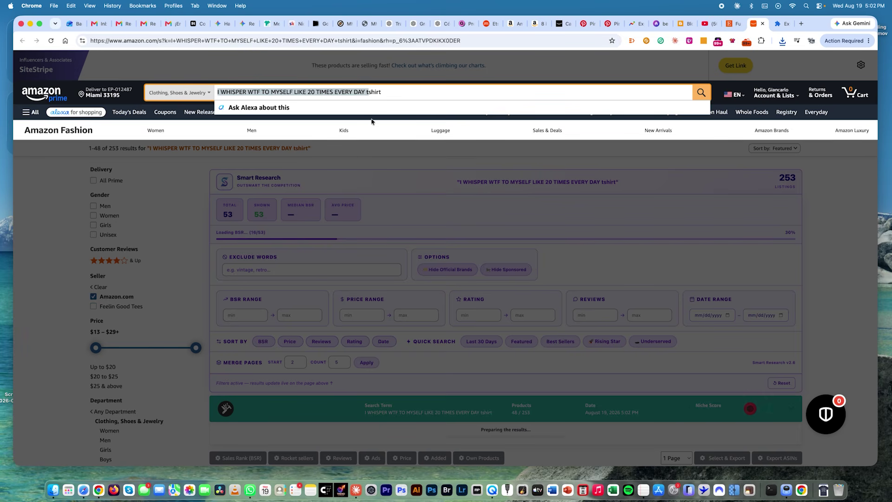
left_click(381, 156)
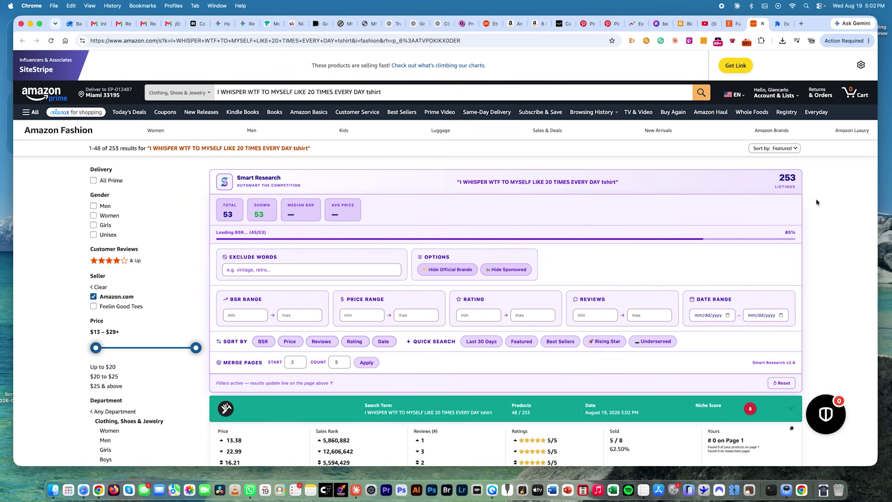
scroll(442, 267, "down", 7)
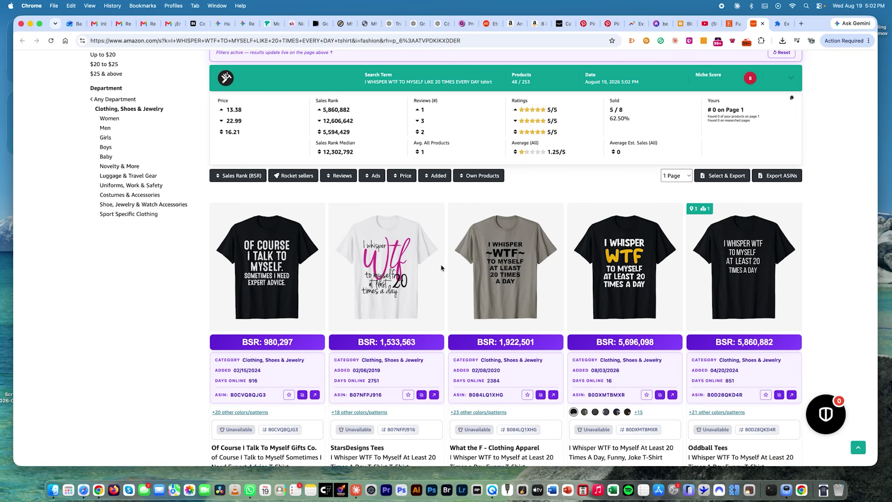
Step: Look up the "Always loved never forgotten forever missed" design on Amazon, examine the competing shirts and return to the dashboard
left_click(785, 23)
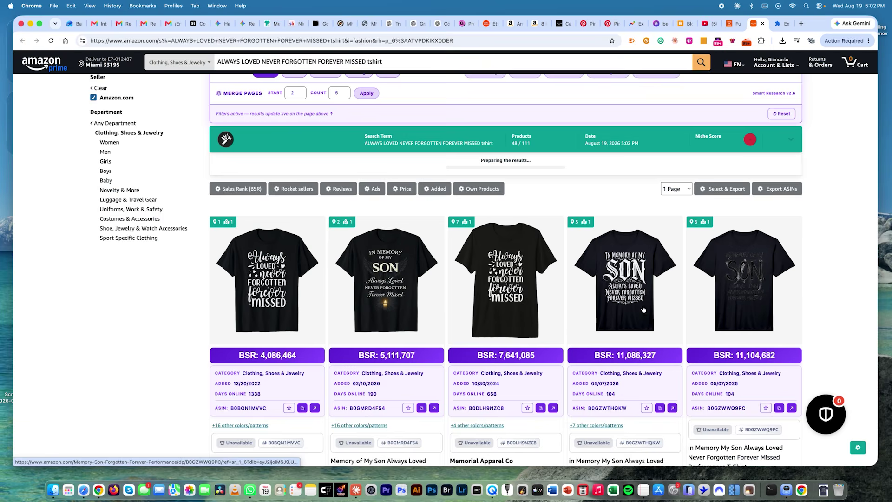
scroll(641, 307, "down", 2)
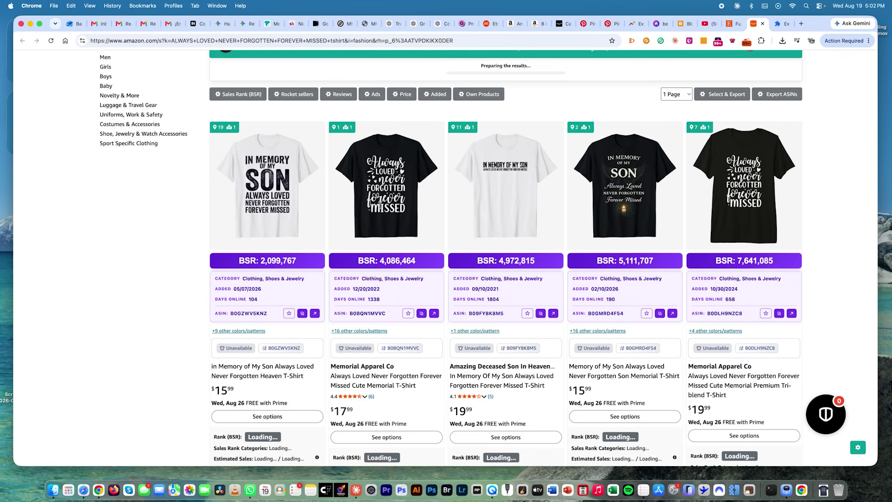
left_click(762, 23)
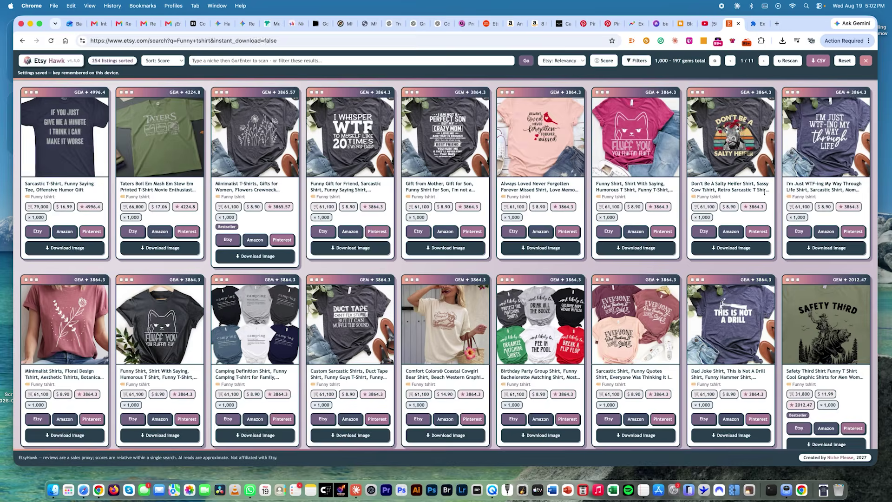
Step: Look up the "Chemistry is like cooking just don't lick the spoon" design on Amazon and sort the competing shirts by BSR
scroll(496, 215, "down", 2)
scroll(496, 215, "down", 3)
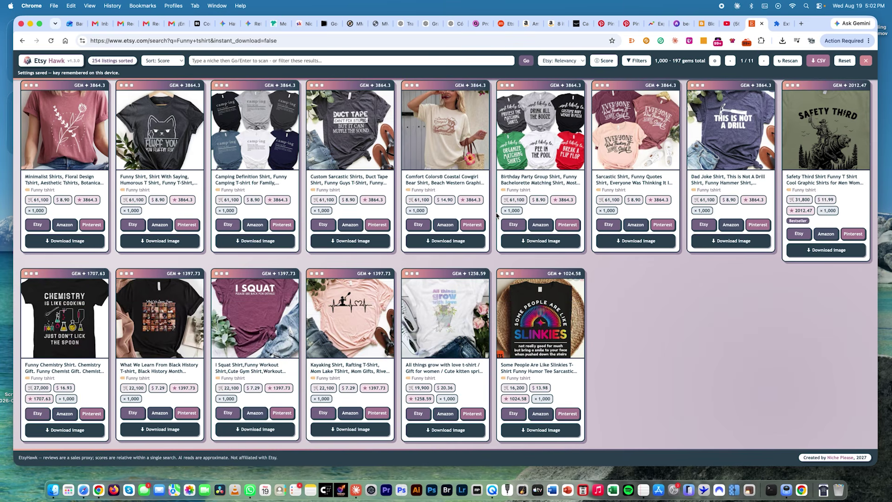
left_click(64, 414)
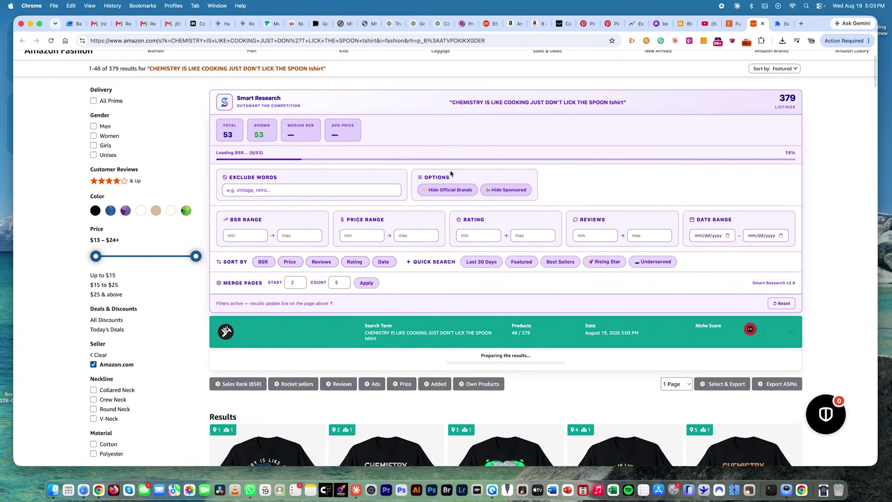
left_click(262, 262)
Step: Examine the BSR values and designs of the competing chemistry shirts, and close the Amazon results
scroll(383, 266, "down", 6)
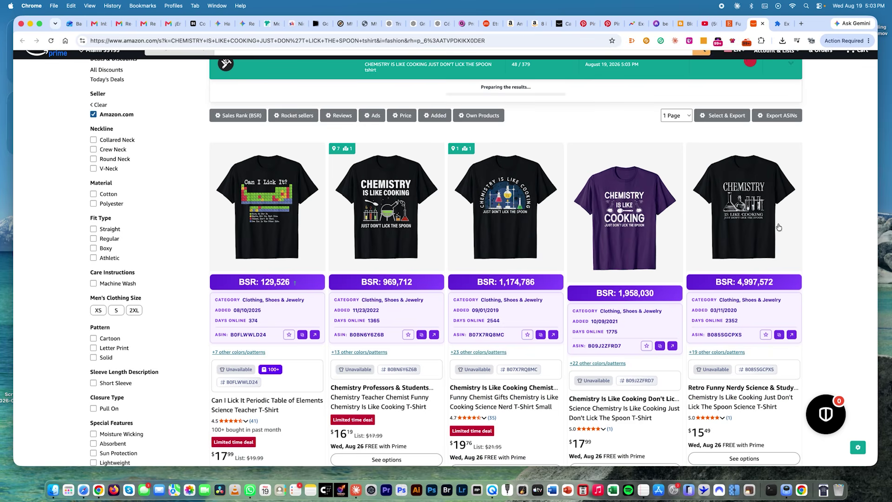
scroll(759, 269, "down", 10)
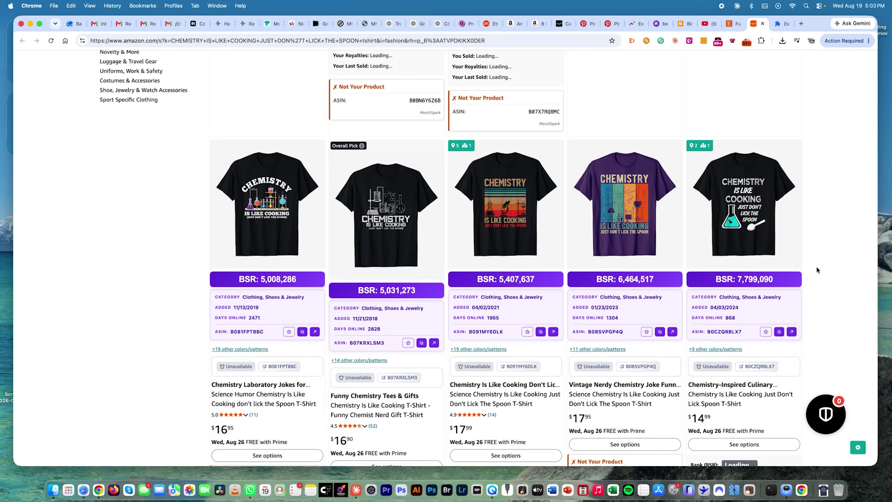
scroll(817, 270, "up", 11)
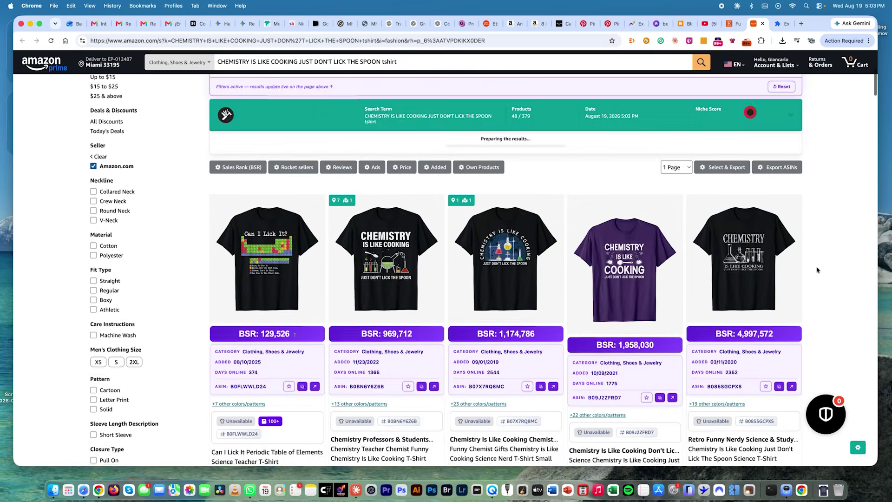
scroll(817, 270, "down", 16)
scroll(818, 270, "down", 7)
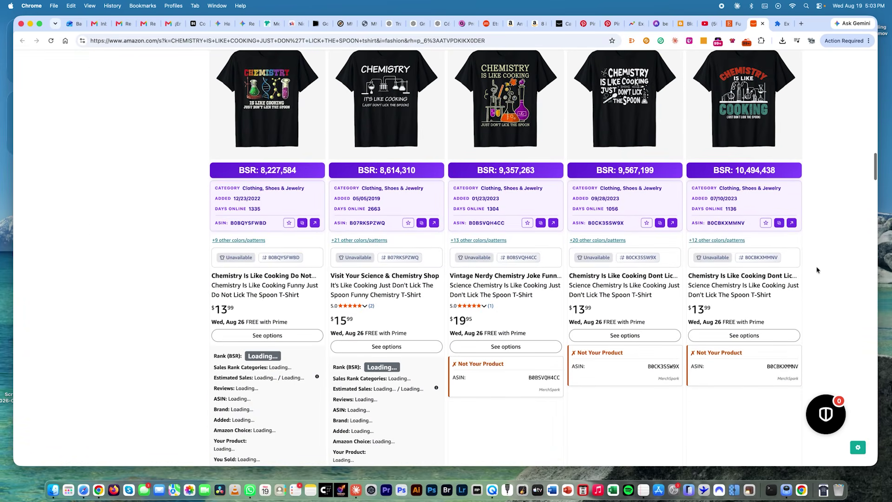
scroll(818, 270, "up", 20)
scroll(817, 270, "down", 3)
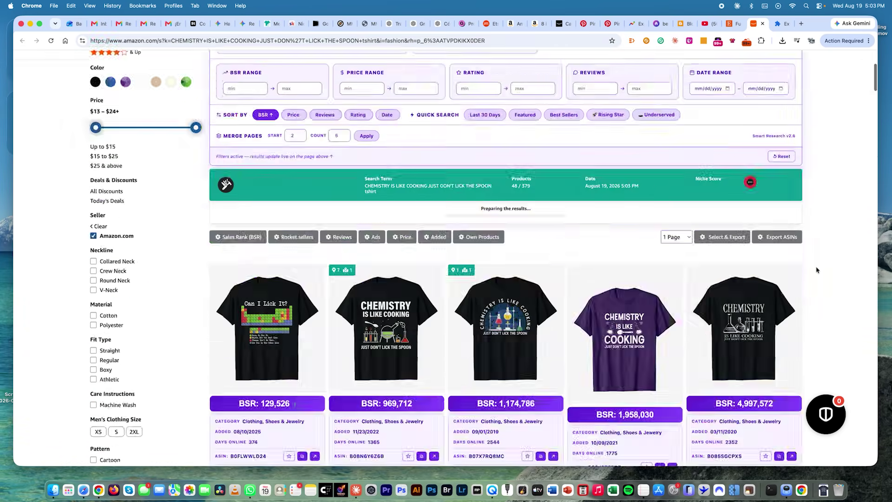
scroll(816, 270, "down", 3)
key("super+w")
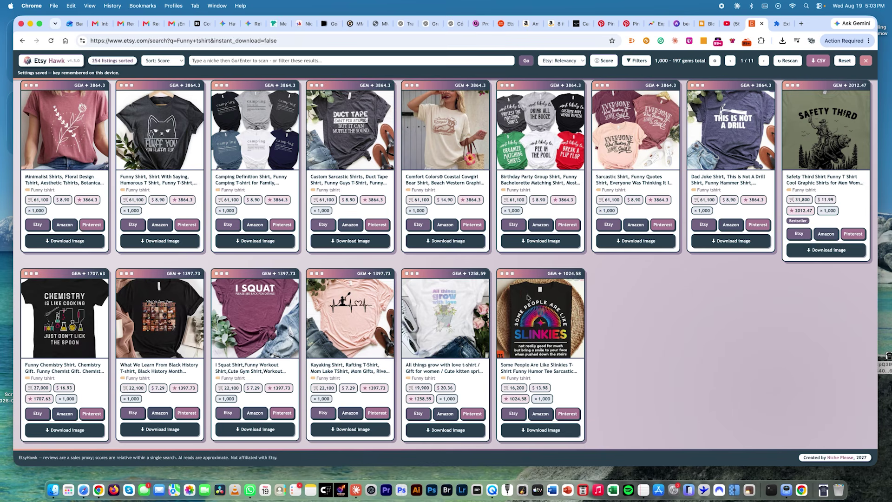
Step: Look up the Slinkies design on Amazon and shorten the search phrase to "SOME PEOPLE ARE LIKE SLINKIES tshirt"
left_click(541, 413)
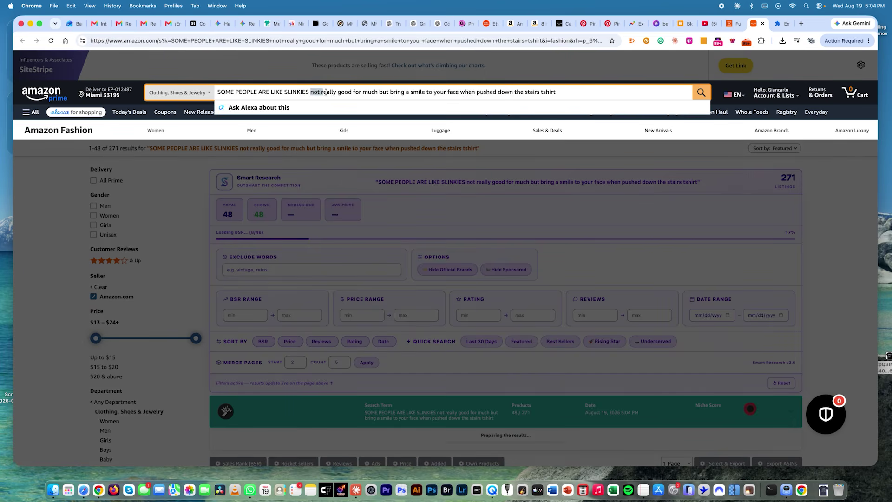
left_click_drag(556, 92, 310, 92)
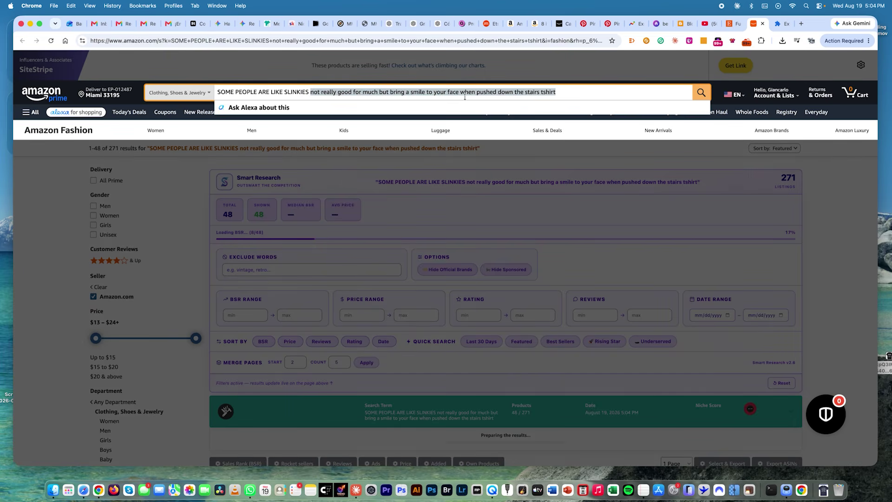
left_click(538, 92, "shift")
key("BackSpace")
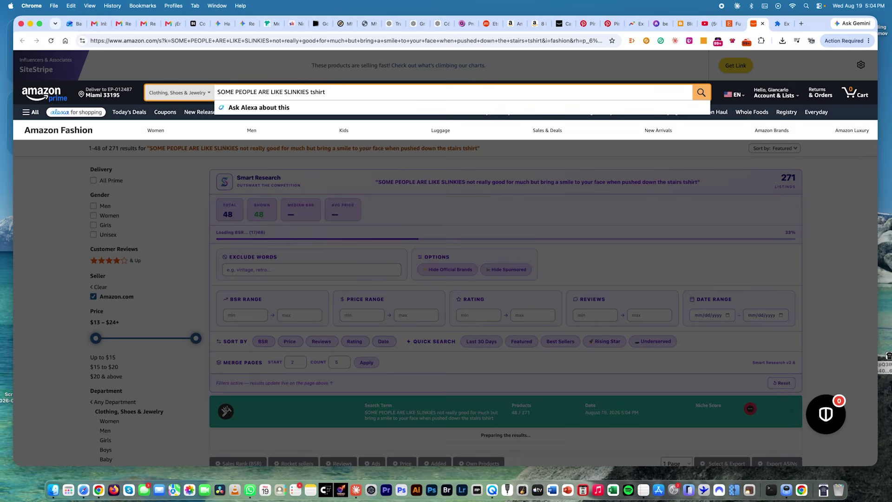
key("Return")
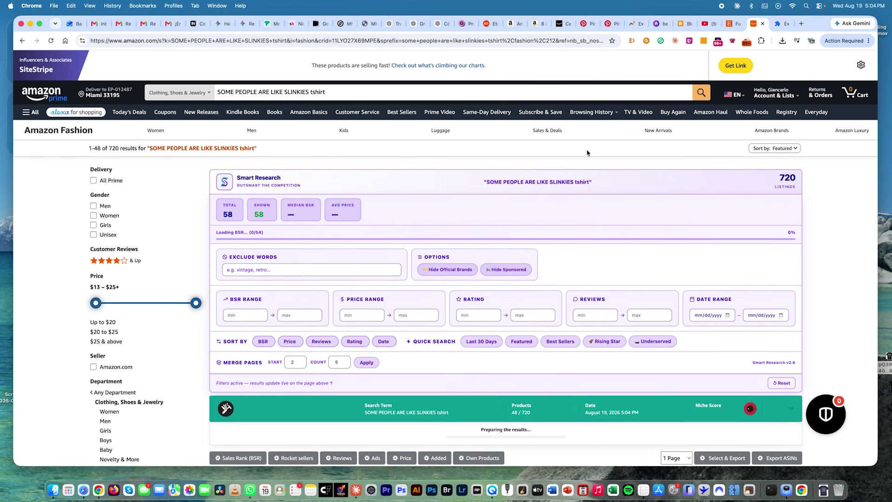
Step: Sort the competing Slinkies shirts by BSR and examine their rankings, designs and the listing count
scroll(822, 224, "down", 3)
scroll(821, 224, "down", 10)
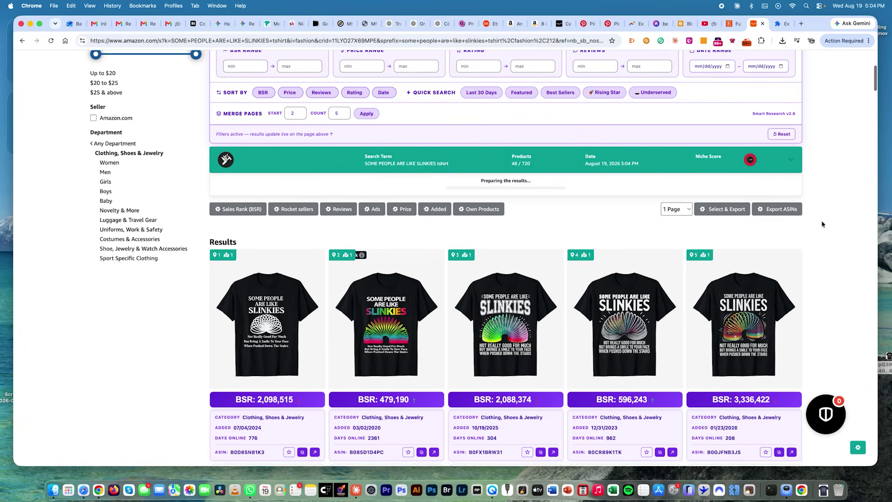
scroll(393, 179, "up", 15)
scroll(319, 198, "down", 8)
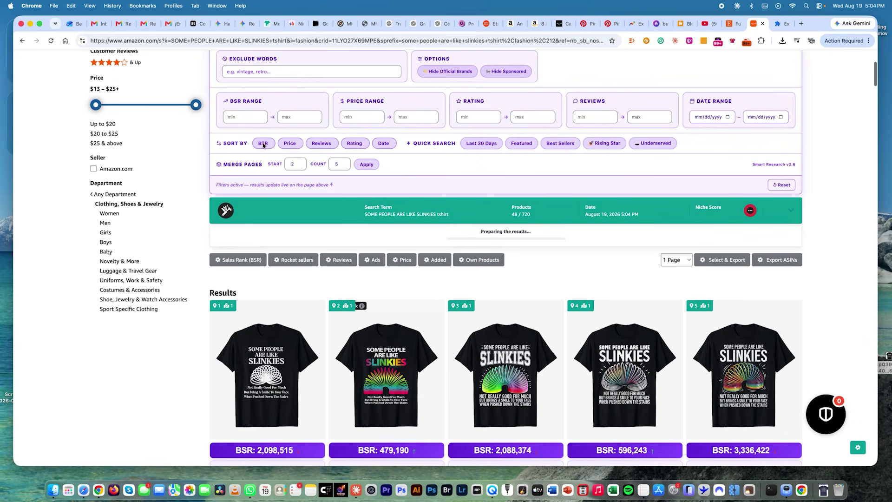
scroll(839, 246, "down", 5)
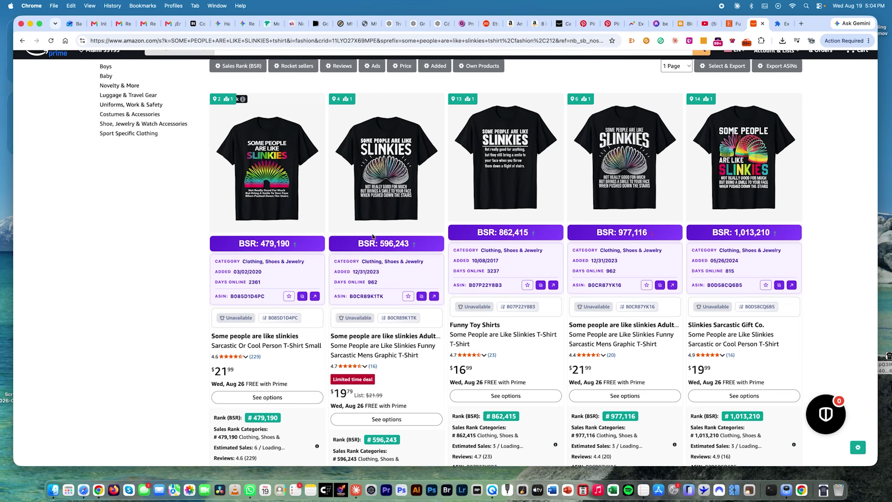
scroll(650, 240, "up", 10)
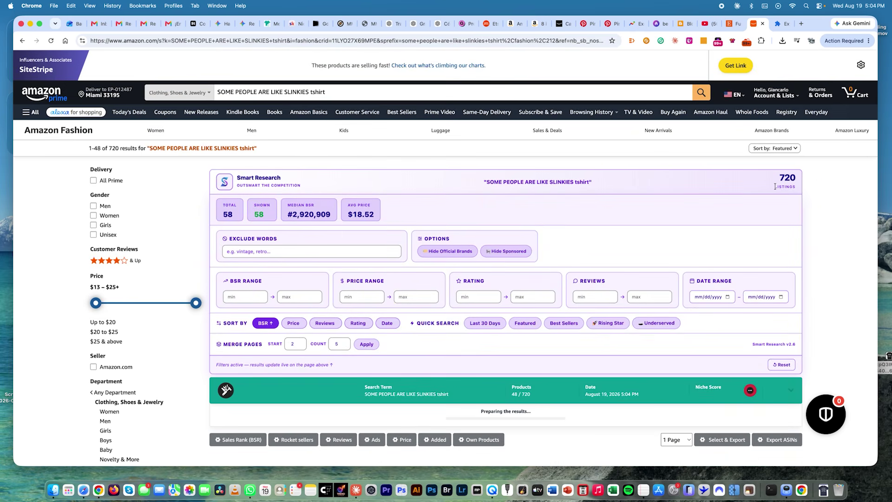
scroll(815, 265, "down", 20)
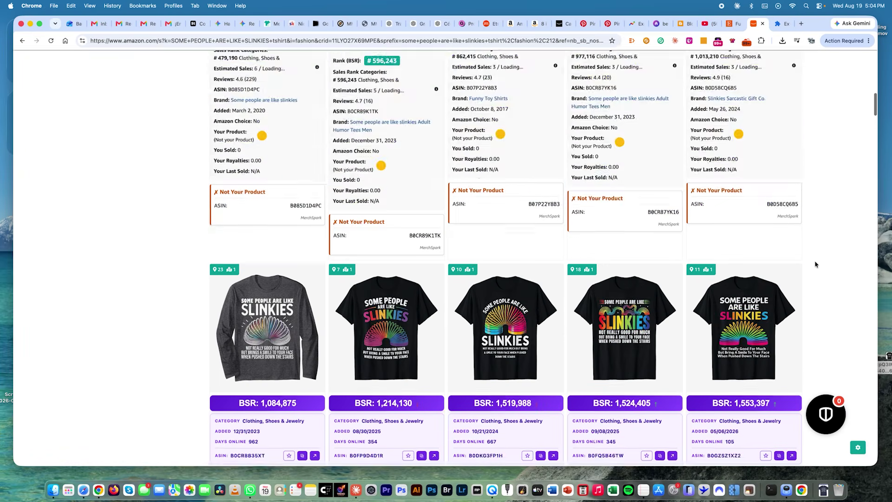
Step: Capture a screenshot of the first shirt in the BSR-sorted Slinkies results and close the Amazon results
scroll(815, 264, "up", 20)
key("super+shift+4")
left_click_drag(224, 252, 338, 364)
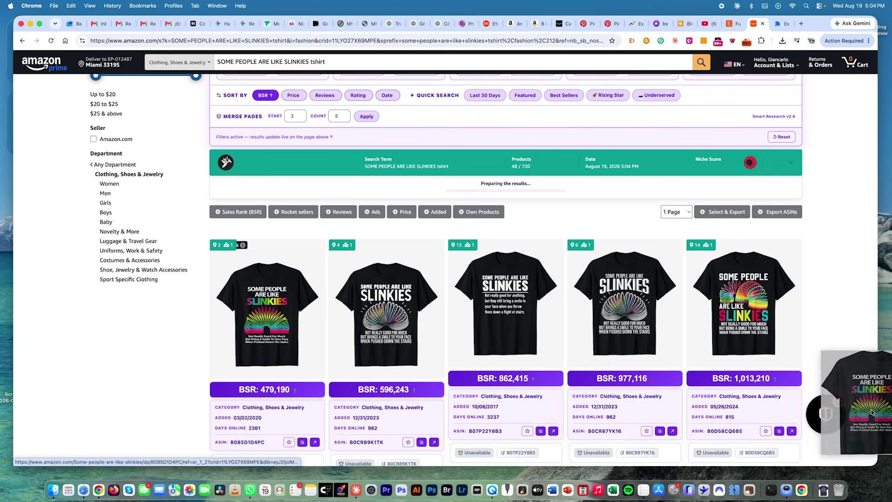
left_click(762, 23)
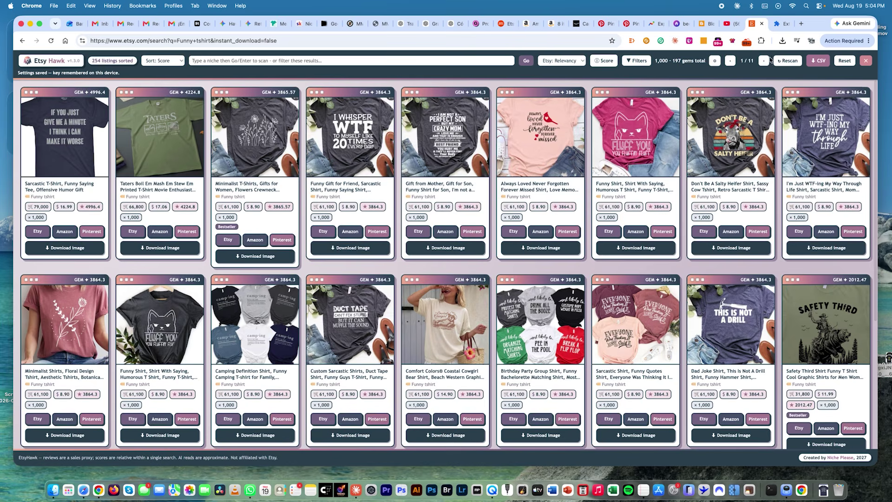
Step: Go to page 2 of the gems and look up the "Grandpa warning may nap suddenly at any time" design on Amazon
left_click(764, 61)
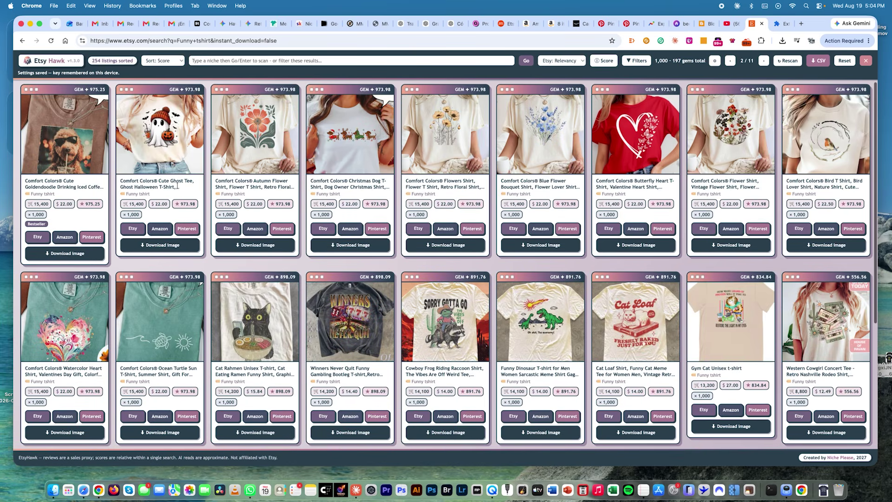
scroll(178, 187, "down", 5)
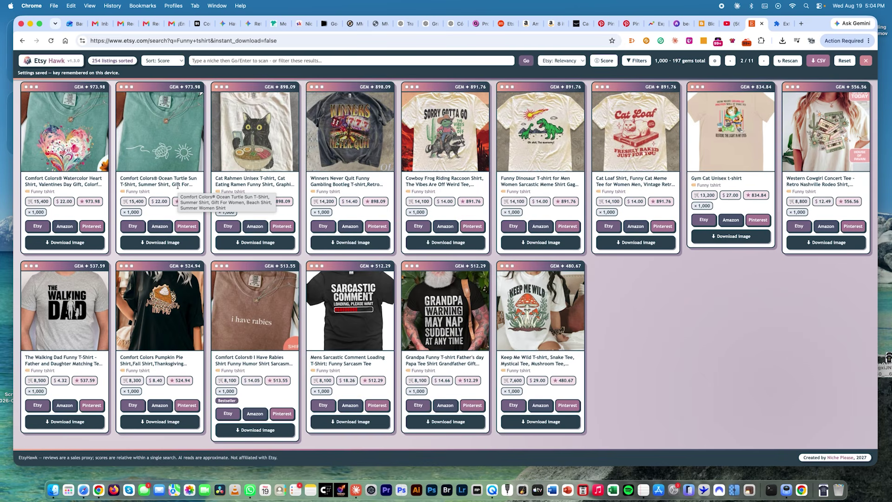
left_click(449, 407)
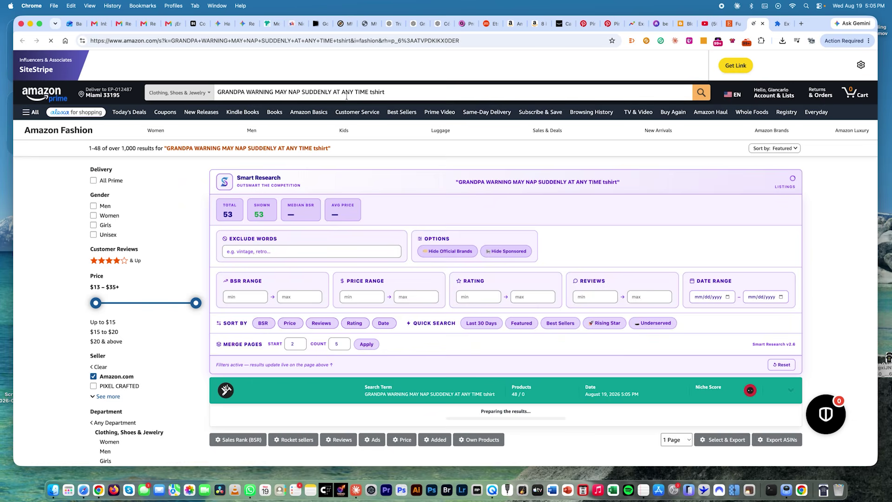
Step: Examine the grandpa search phrase and competing shirts, and close the Amazon results
left_click(367, 92)
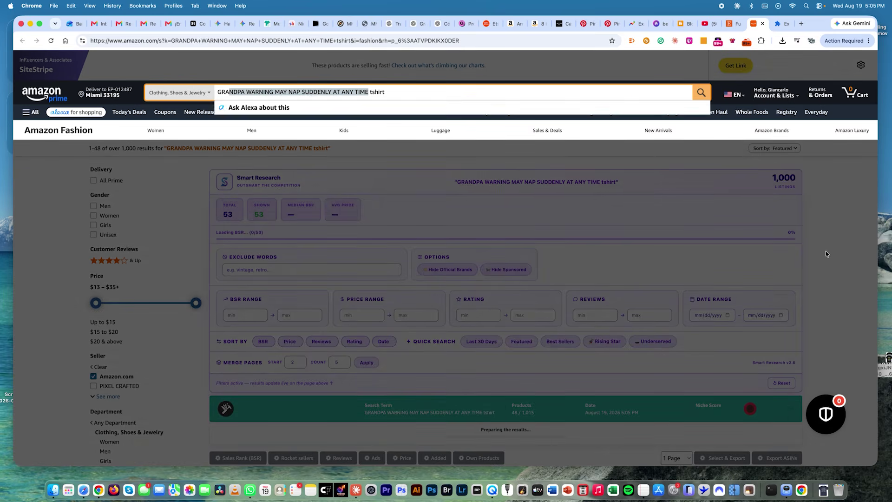
left_click(826, 251)
scroll(598, 222, "down", 2)
scroll(598, 222, "down", 10)
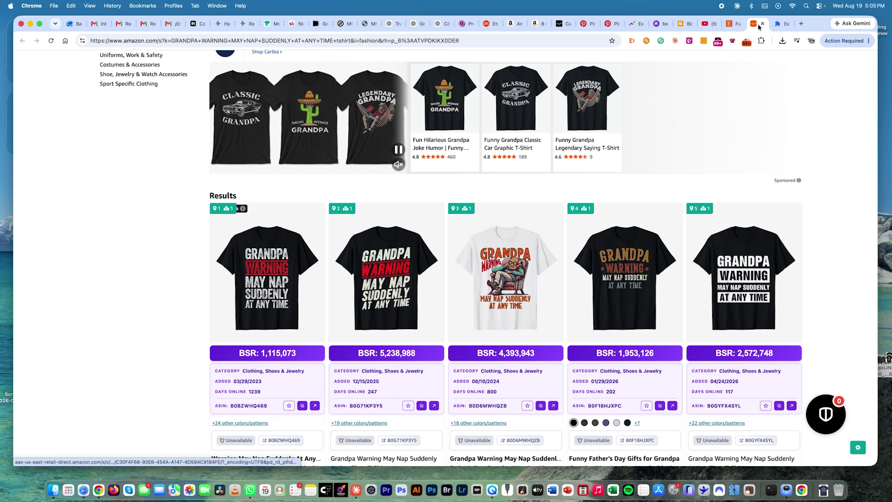
key("super+w")
Step: Change the Etsy result order to Newest to rescan the funny T-shirt listings
scroll(634, 300, "up", 4)
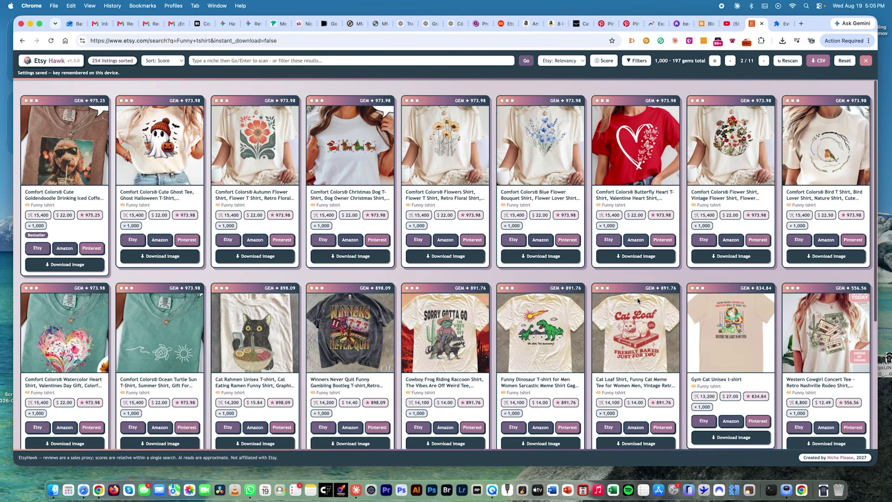
left_click(564, 61)
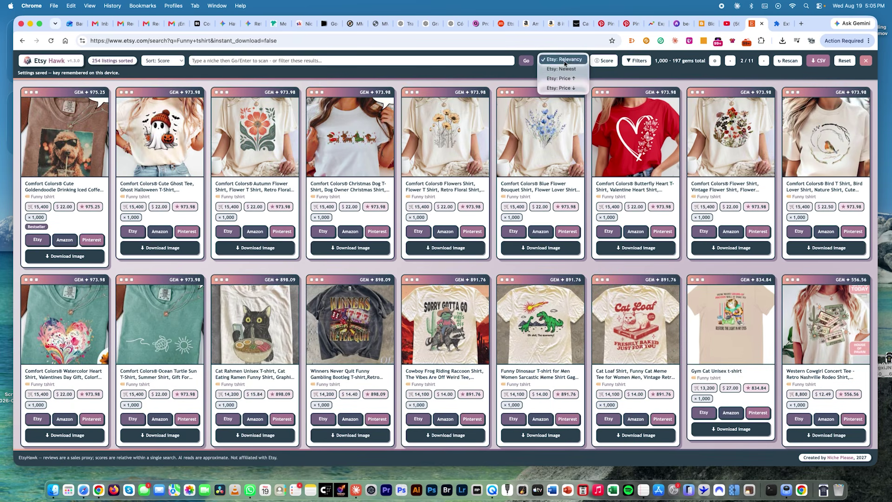
left_click(565, 70)
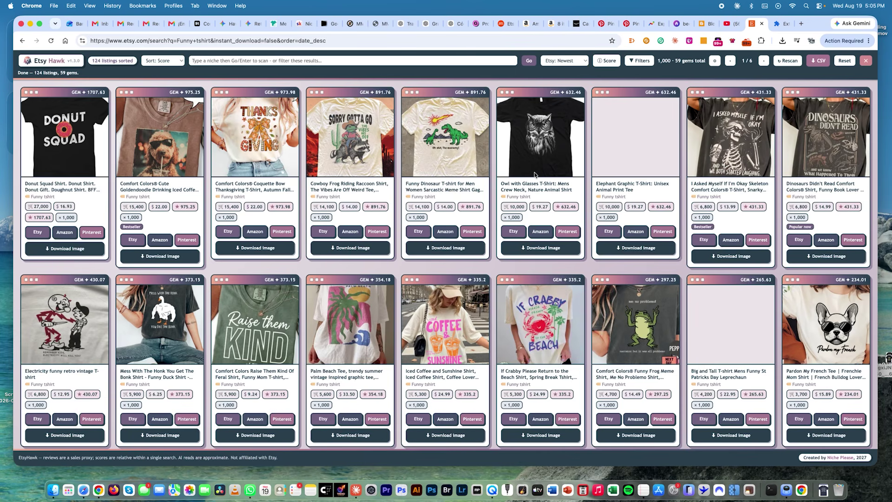
Step: Look up the "I asked myself if I'm okay" skeleton design on Amazon and sort the competing shirts by BSR
left_click(731, 239)
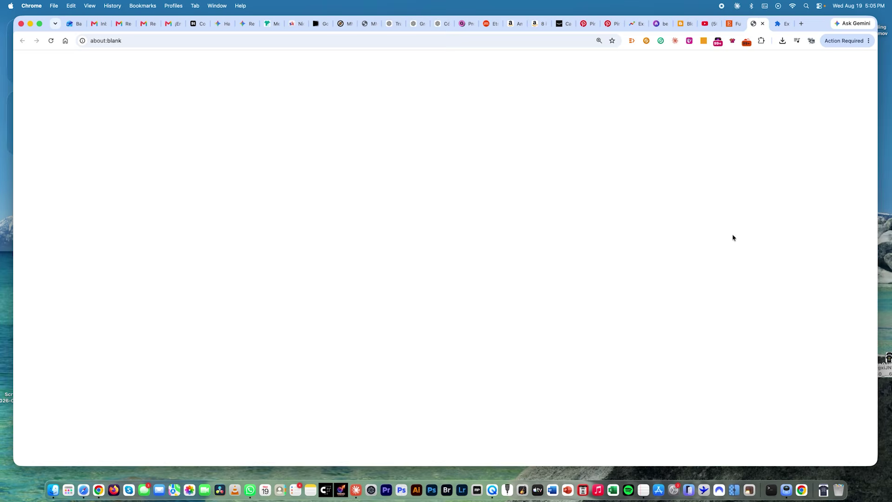
scroll(773, 223, "down", 6)
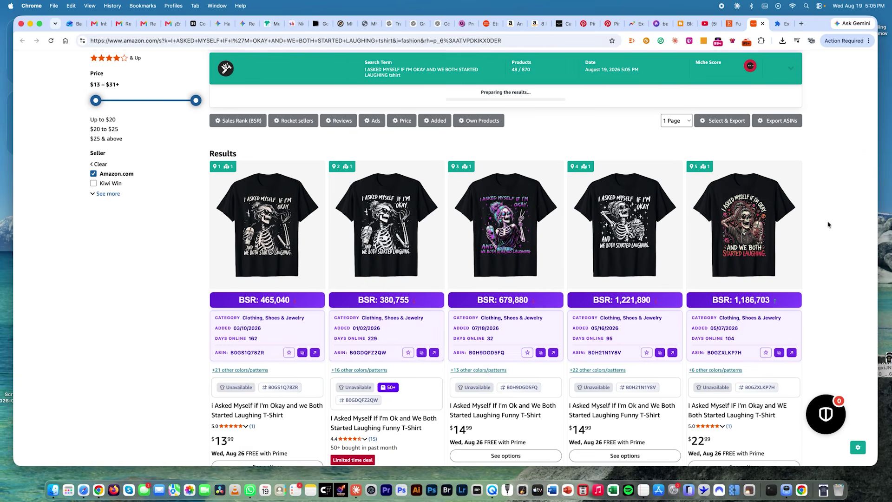
scroll(828, 224, "up", 7)
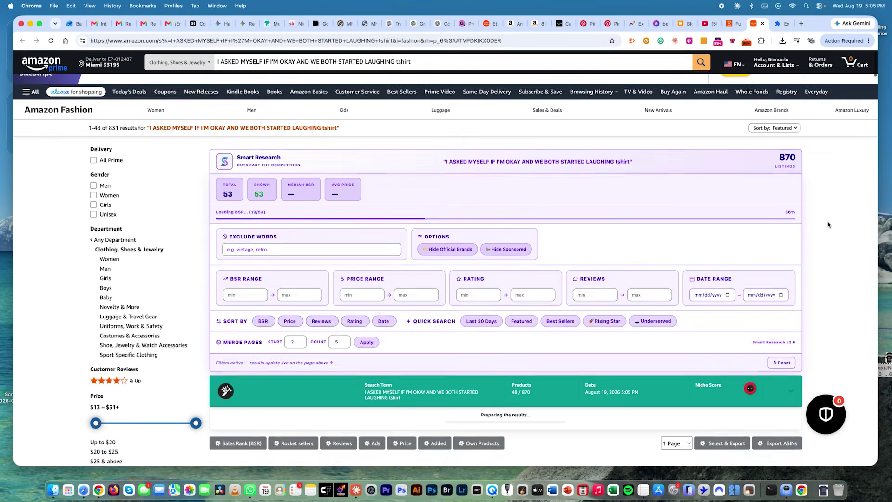
left_click(263, 341)
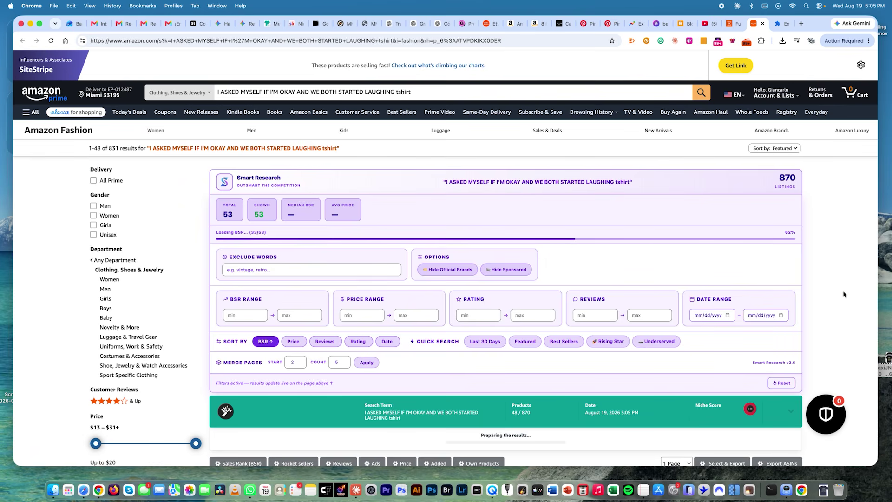
Step: Capture a screenshot of the first skeleton shirt in the BSR-sorted results and examine the remaining competing shirts
scroll(842, 294, "down", 5)
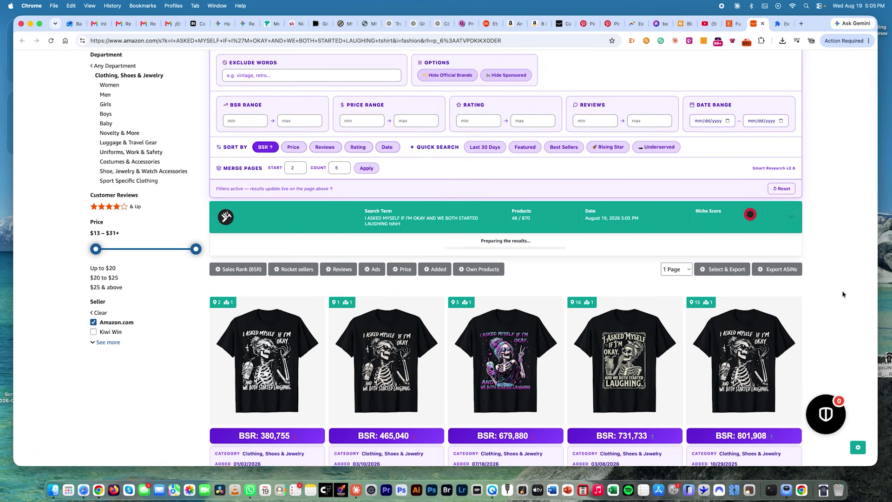
scroll(844, 294, "down", 6)
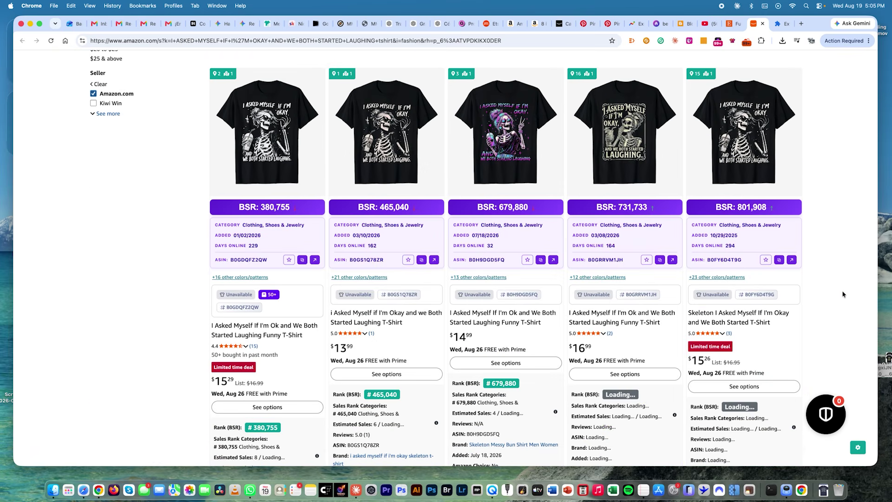
scroll(844, 294, "up", 1)
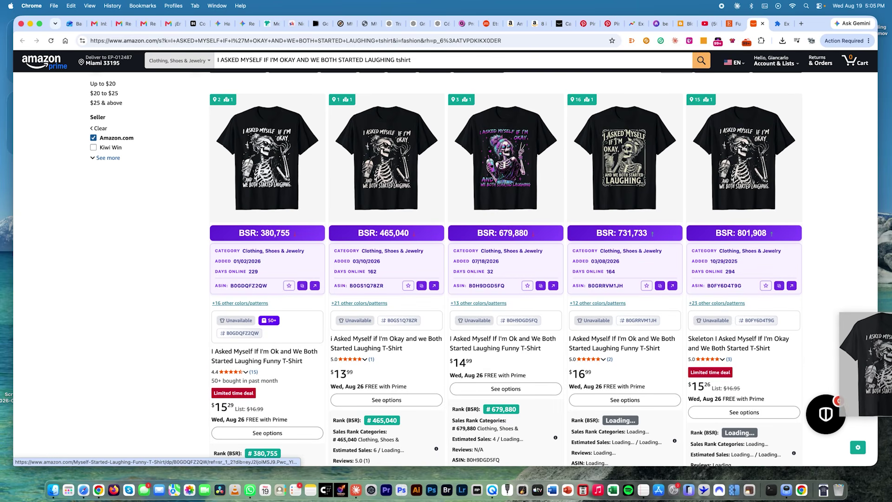
scroll(842, 347, "down", 5)
scroll(842, 347, "down", 20)
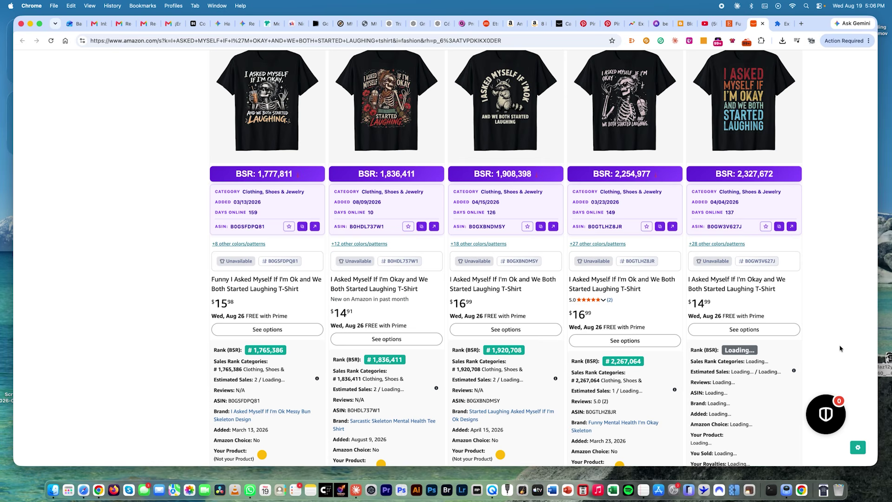
Step: Close the skeleton shirt results and look up the "Mess With The Honk You Get The Bonk" design on Amazon
scroll(831, 367, "up", 20)
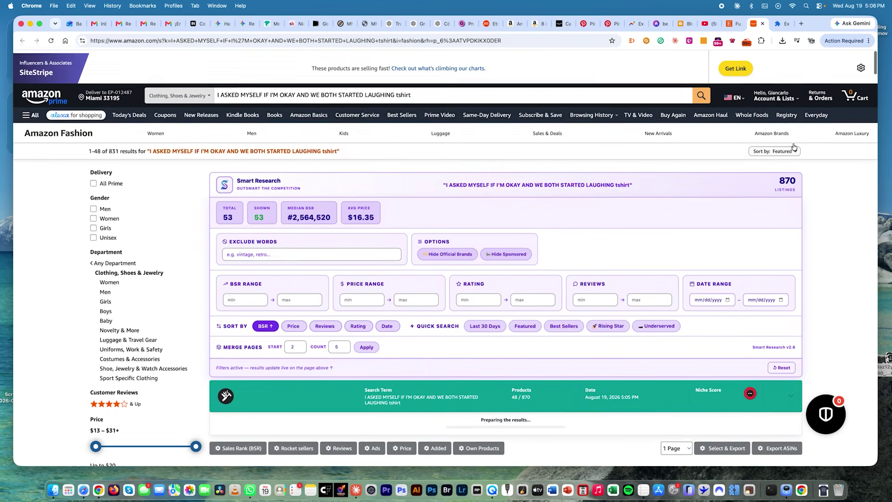
left_click(762, 23)
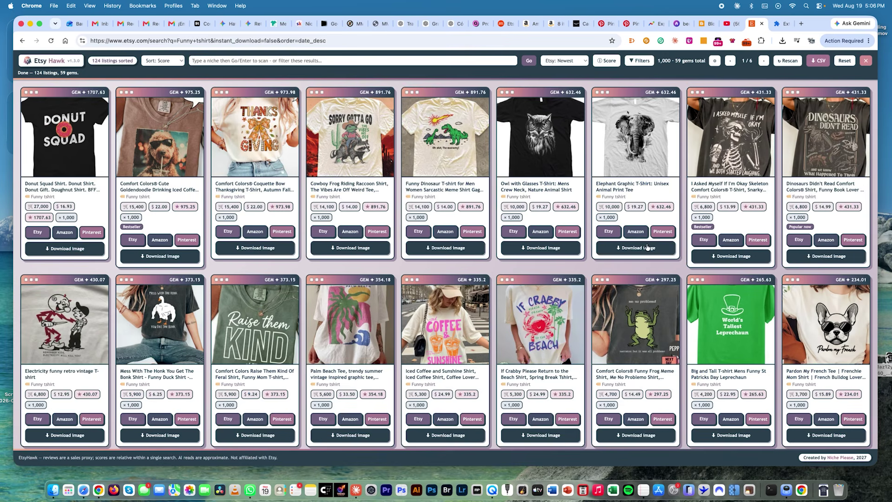
scroll(239, 234, "down", 4)
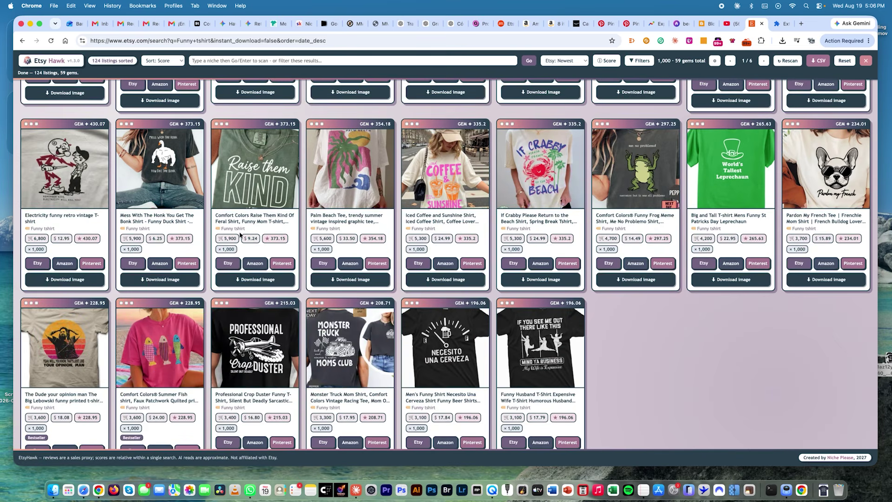
left_click(159, 263)
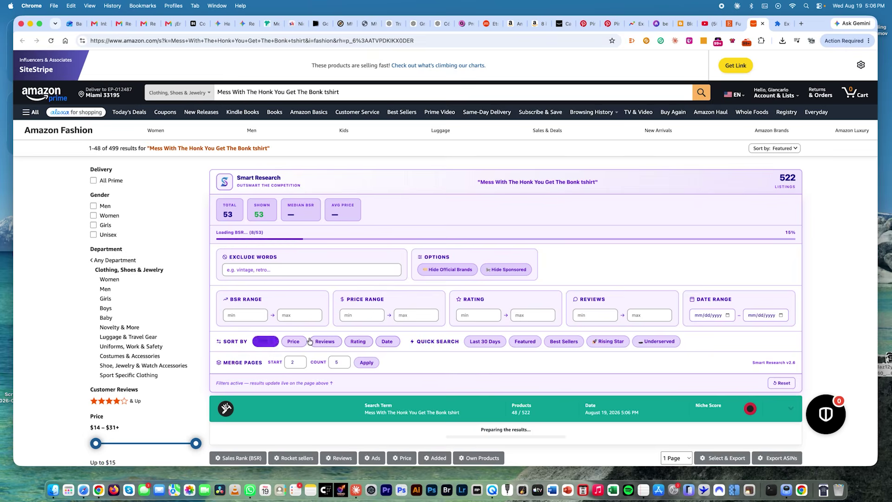
scroll(852, 316, "down", 5)
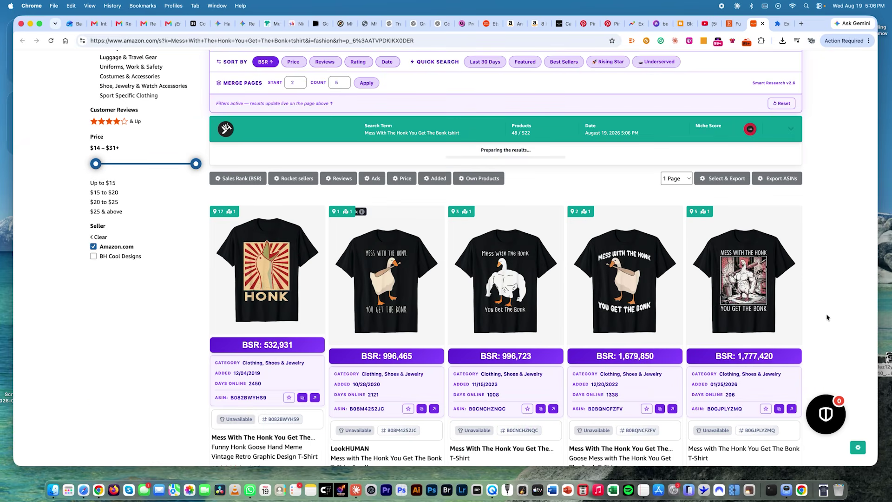
Step: Examine the competing goose shirts in BSR order and save the image of one to the desktop as a reference
scroll(827, 318, "down", 10)
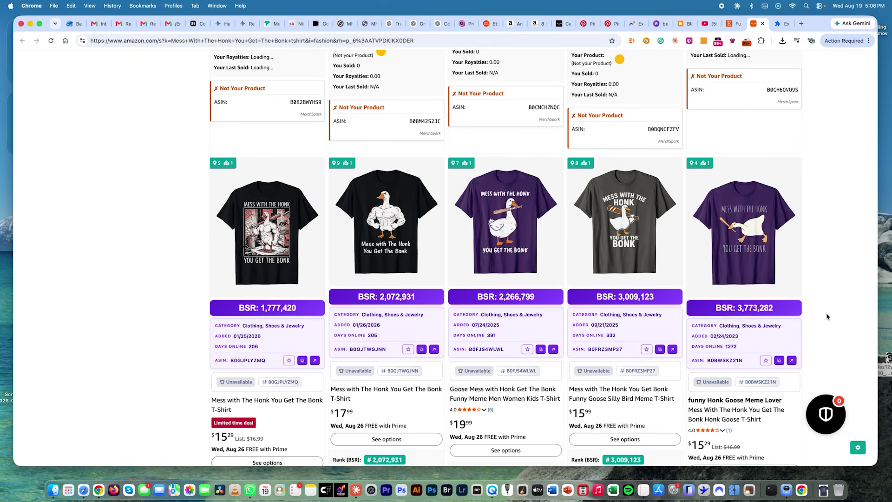
scroll(827, 314, "down", 5)
scroll(827, 313, "up", 20)
scroll(650, 232, "down", 5)
left_click_drag(385, 141, 880, 367)
left_click(763, 24)
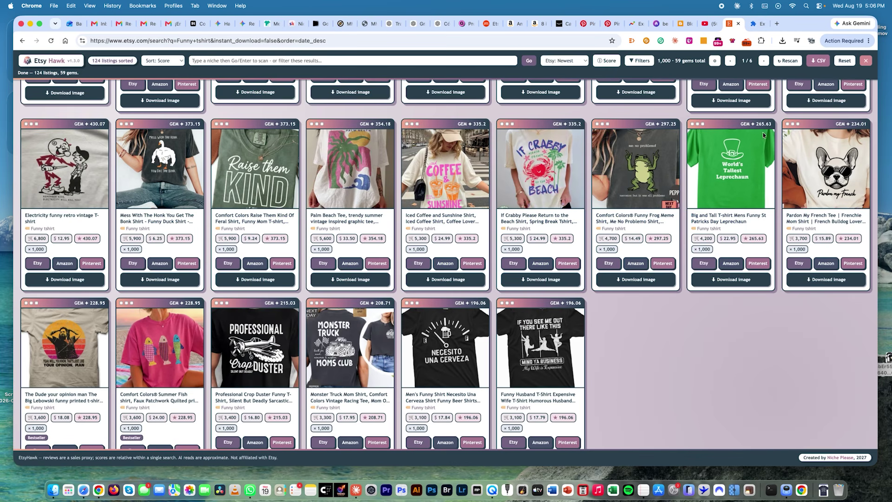
Step: Look up the "Professional Crop Duster Silent But Deadly" design on Amazon and examine the BSR-sorted competing shirts
scroll(657, 383, "down", 2)
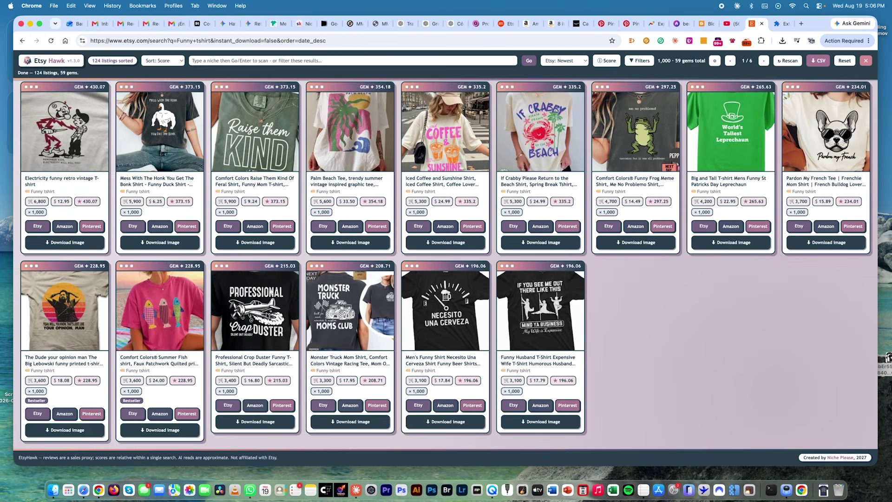
left_click(253, 402)
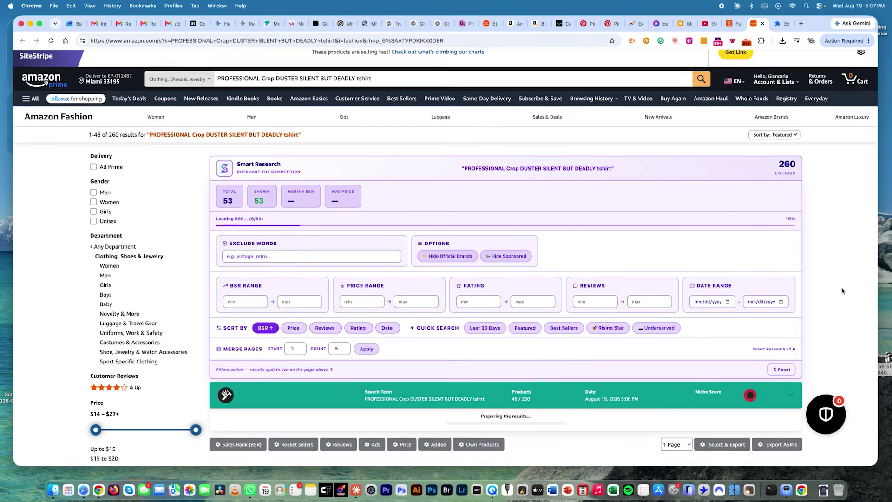
scroll(852, 287, "down", 5)
scroll(841, 291, "down", 3)
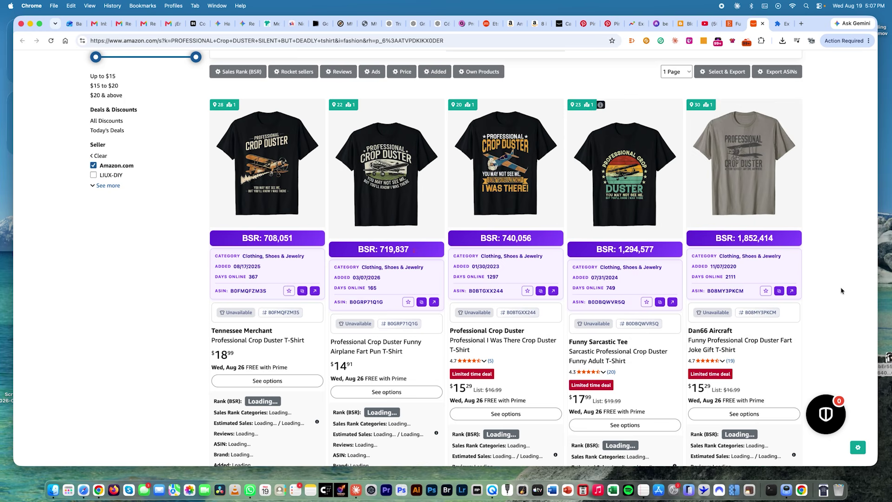
scroll(840, 290, "up", 7)
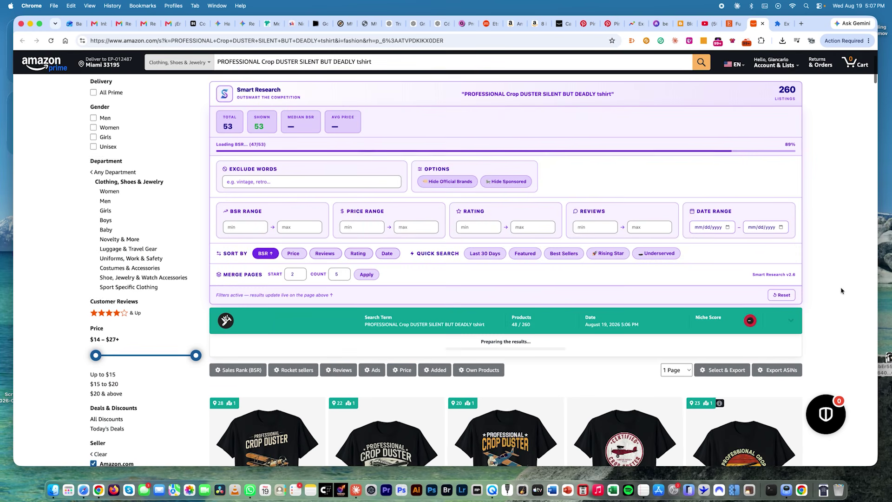
scroll(841, 291, "down", 7)
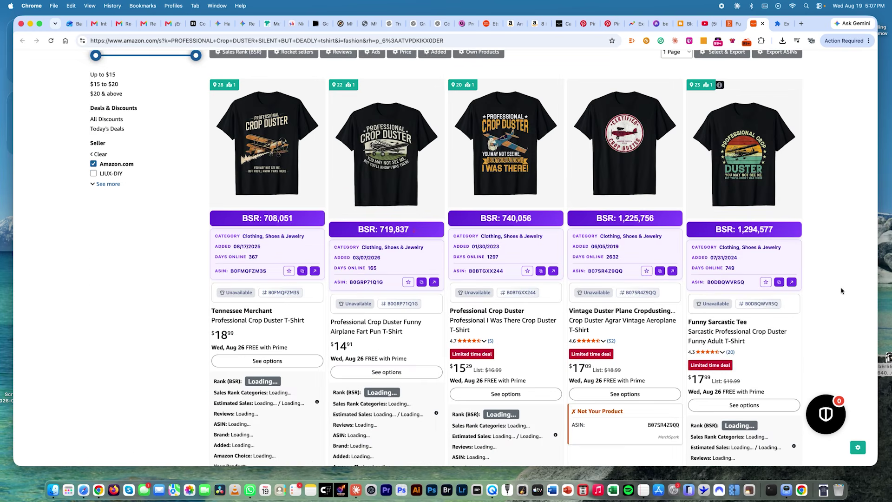
scroll(841, 291, "up", 9)
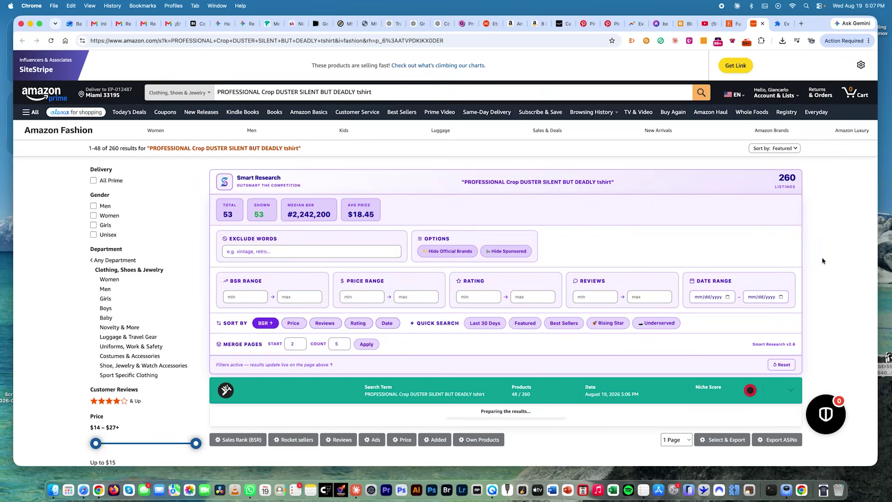
scroll(822, 261, "down", 8)
scroll(822, 260, "down", 1)
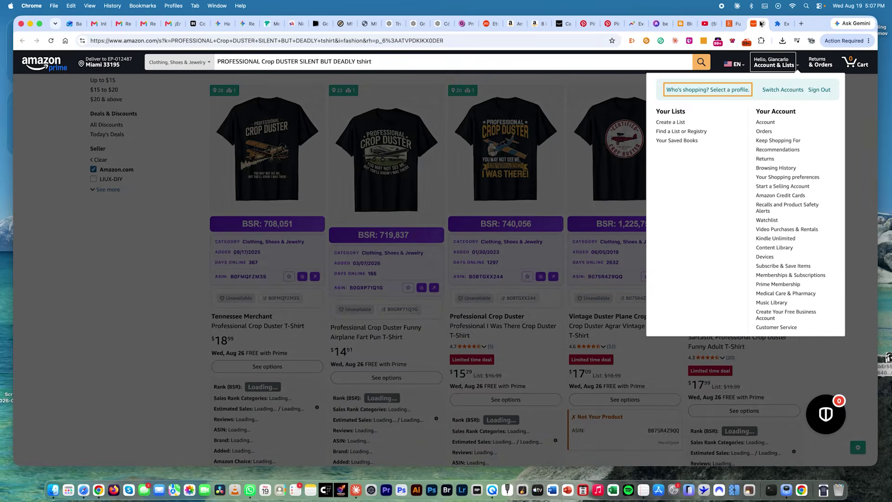
left_click(763, 23)
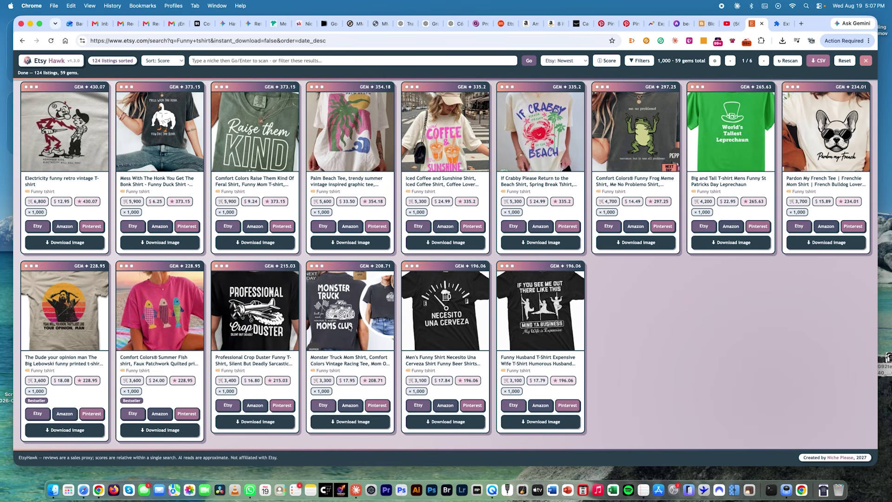
Step: Look up the Monster Truck Moms Club design on Amazon and shorten the search phrase to "MONSTER TRUCK MOMS CLUB tshirt"
left_click(348, 407)
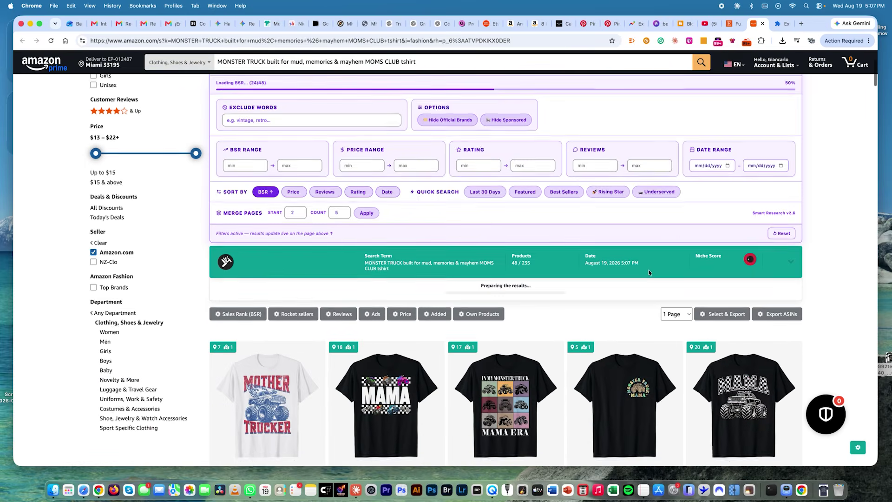
scroll(648, 273, "up", 3)
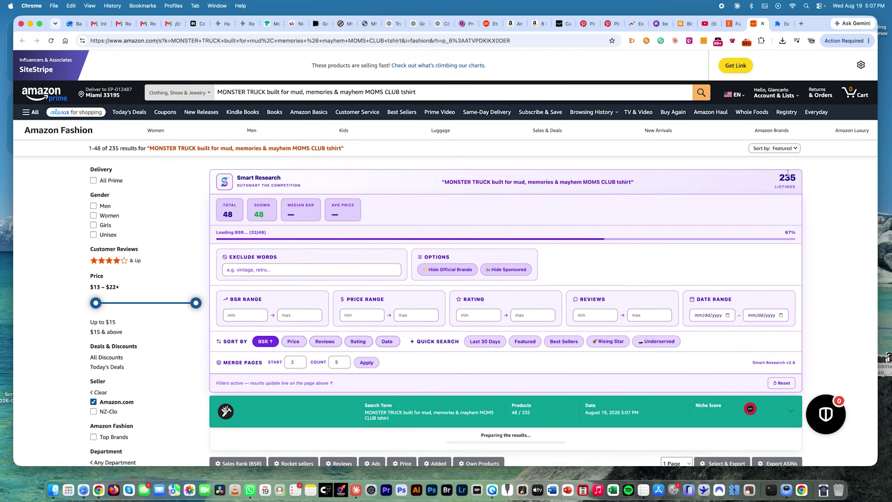
left_click_drag(363, 92, 273, 90)
key("BackSpace")
key("Return")
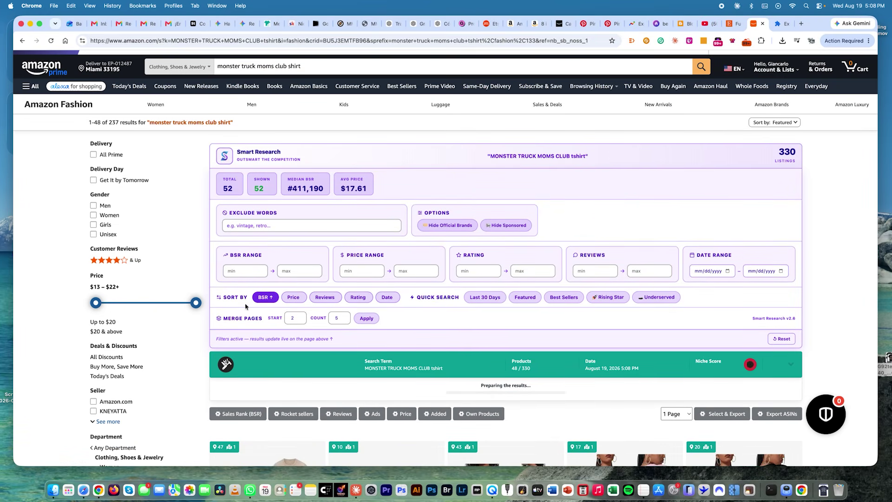
Step: Examine the BSR ranks, dates and designs of the competing monster truck mom shirts
left_click_drag(283, 154, 237, 150)
left_click(849, 272)
scroll(832, 271, "down", 15)
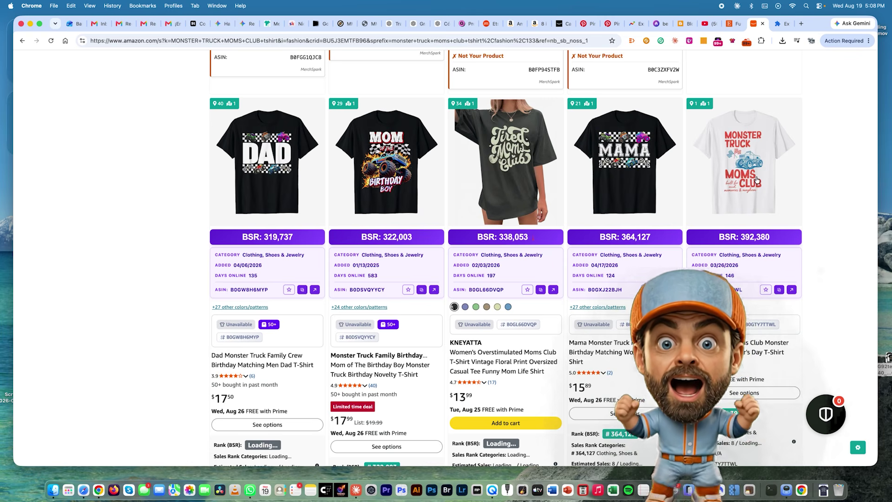
scroll(839, 252, "up", 15)
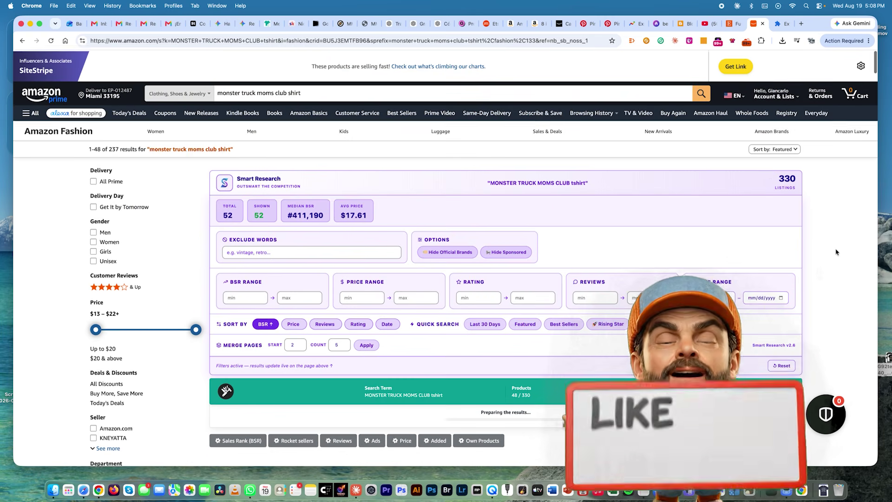
scroll(825, 265, "down", 10)
scroll(821, 269, "down", 10)
scroll(801, 268, "up", 5)
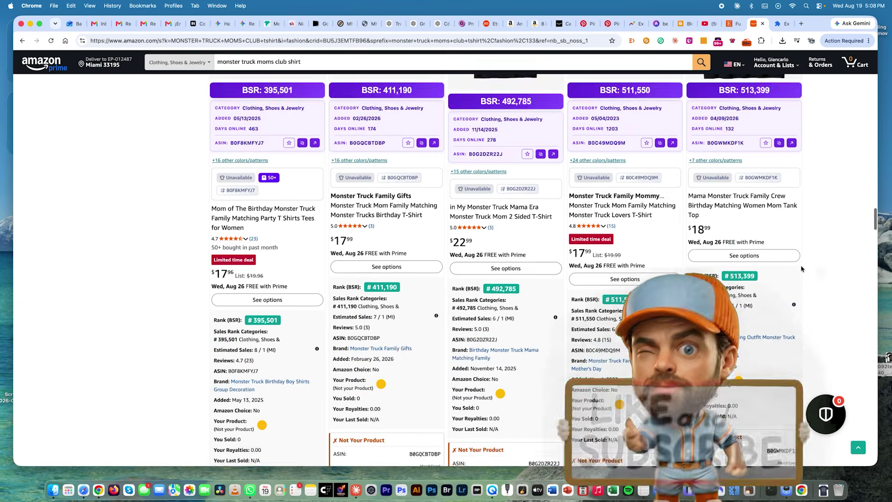
scroll(801, 269, "down", 10)
scroll(800, 268, "up", 15)
scroll(801, 269, "up", 10)
scroll(749, 210, "down", 2)
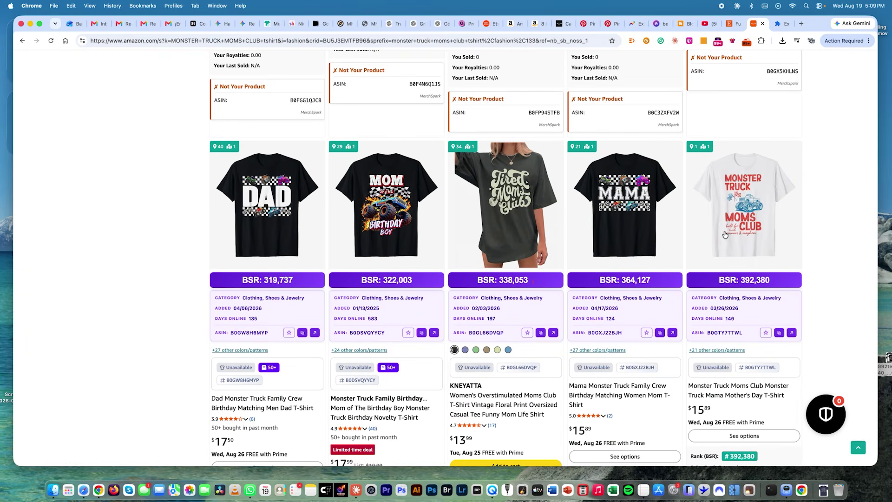
Step: Save the image of the white Monster Truck Moms Club shirt to the desktop and close the Amazon results
scroll(759, 232, "up", 15)
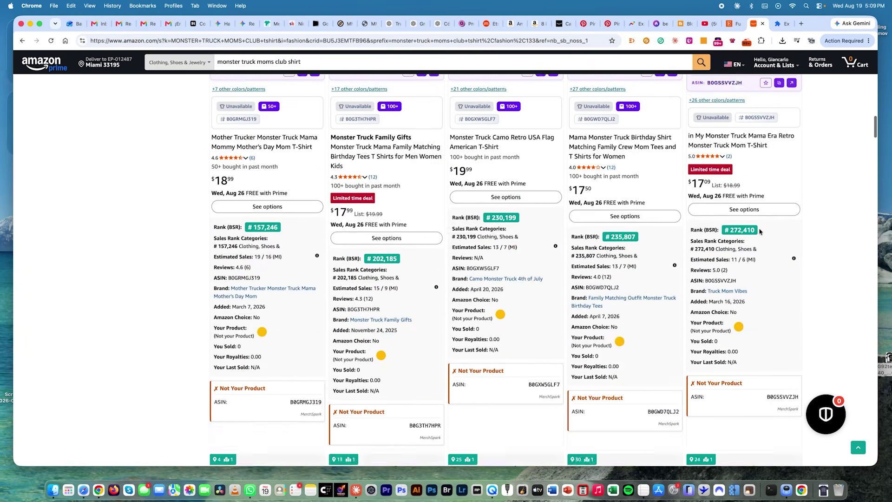
scroll(760, 232, "up", 10)
scroll(760, 232, "down", 15)
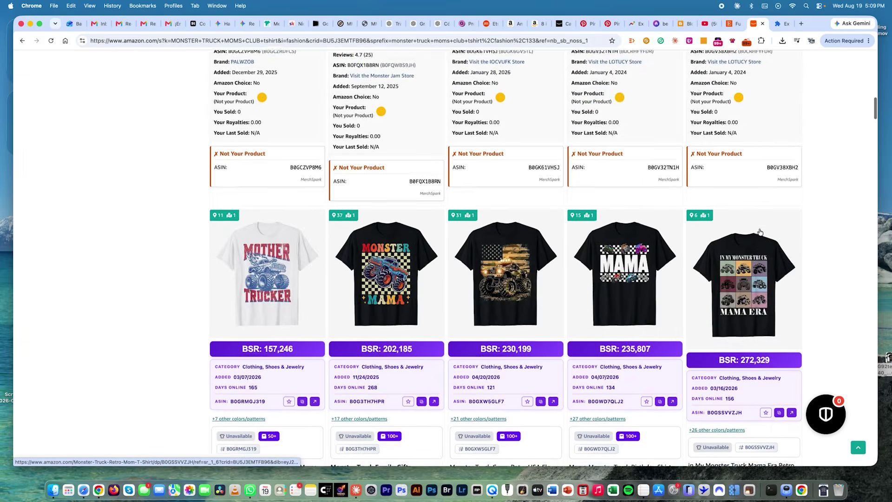
scroll(760, 232, "down", 8)
left_click_drag(732, 225, 883, 357)
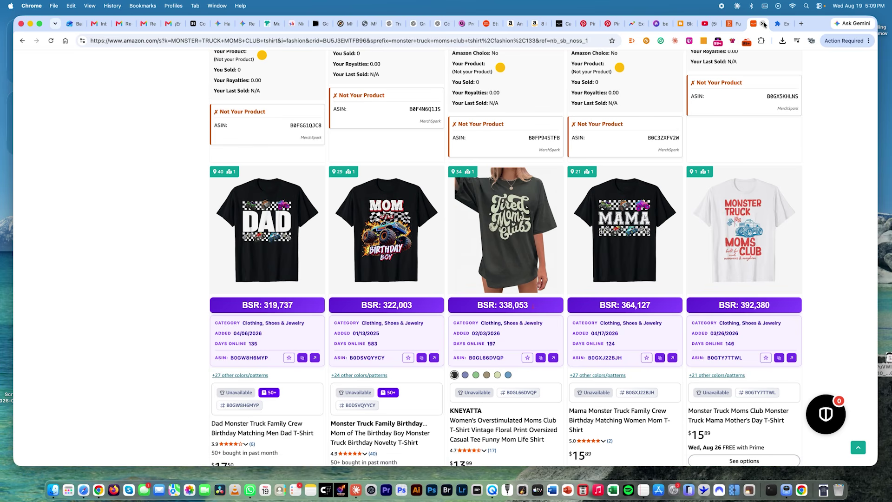
left_click(762, 23)
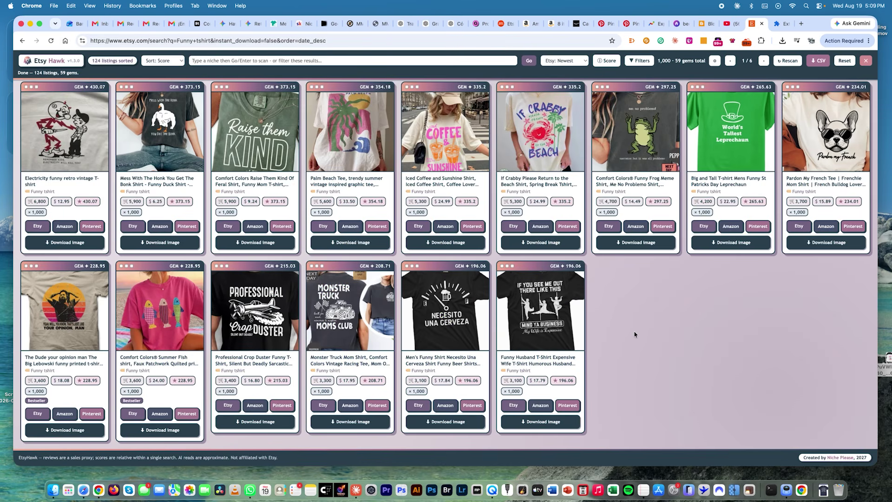
Step: Check the Amazon competition for the "If You See Me Out There Like This" expensive wife shirt
left_click(551, 404)
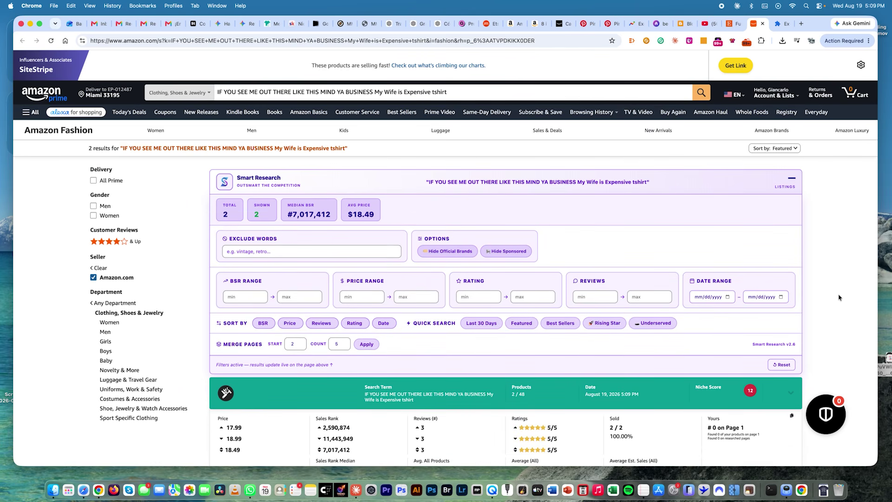
key("super+w")
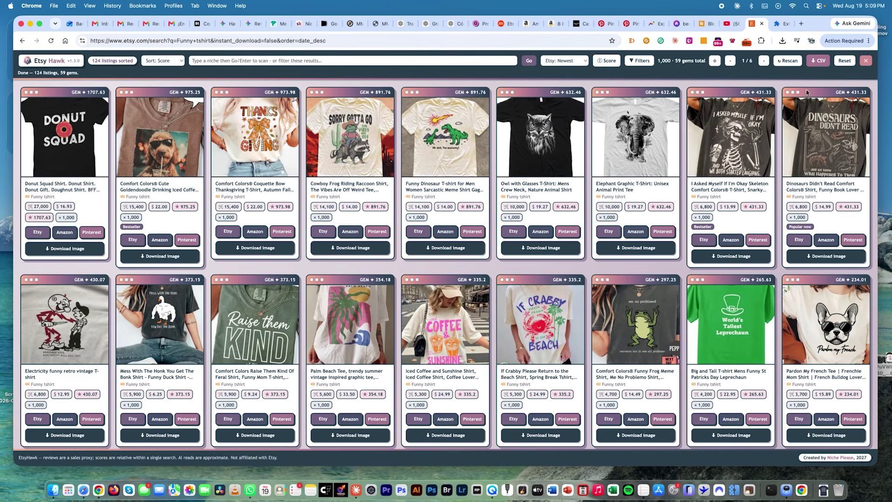
Step: Go to page 2 of the gem listings and check the "Sleep 8 Hours in 1 Hour" design on Amazon
left_click(764, 61)
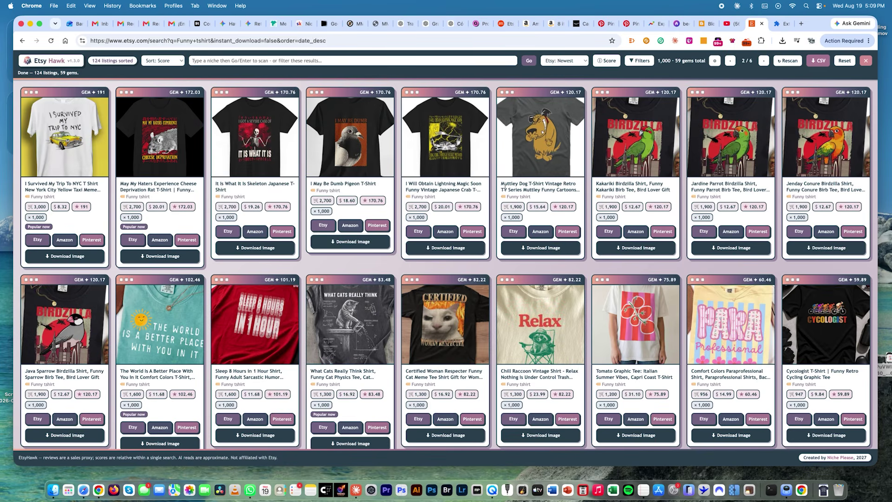
left_click(254, 328)
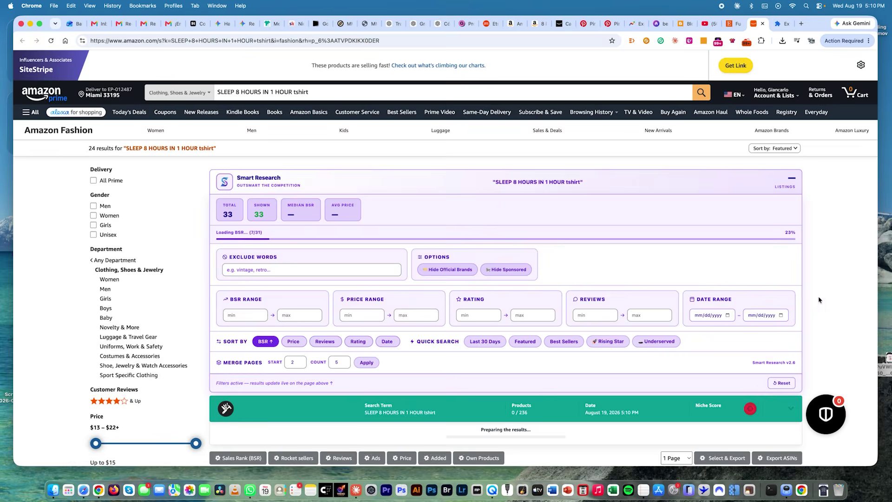
key("super+w")
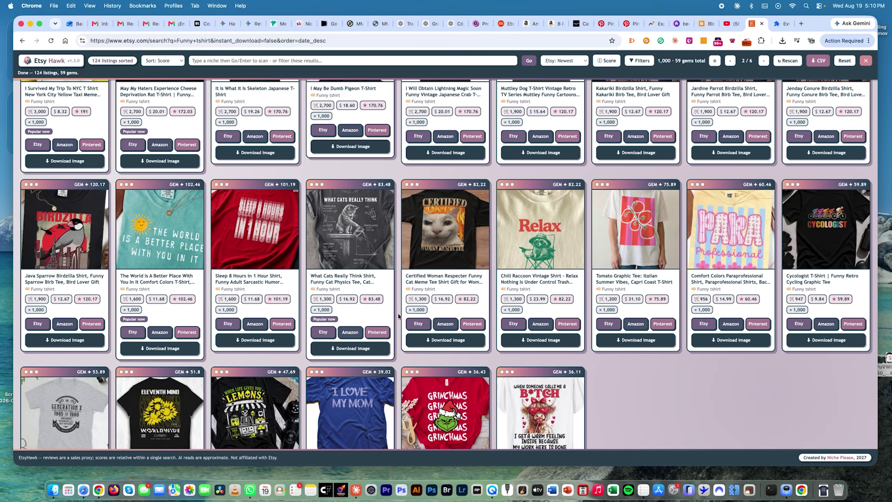
Step: Check the Amazon competition for the "What Cats Really Think" shirt, comparing BSR ranks and dates, and close the results
left_click(417, 323)
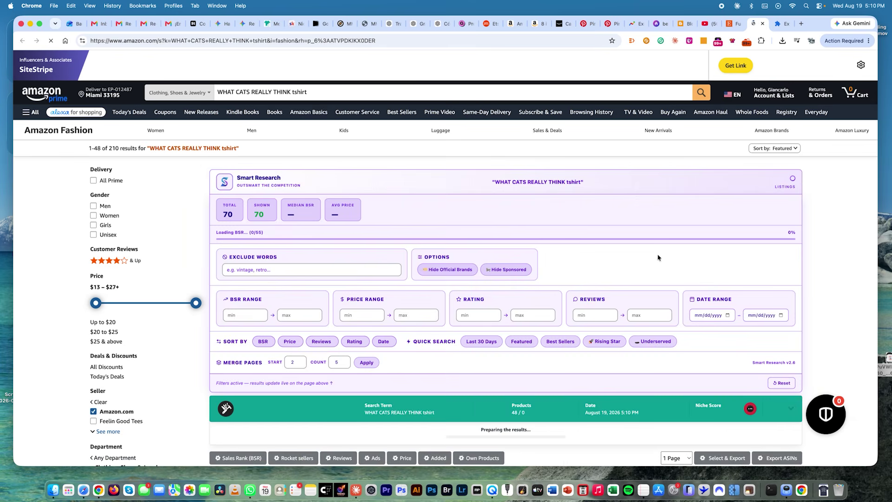
scroll(658, 260, "down", 2)
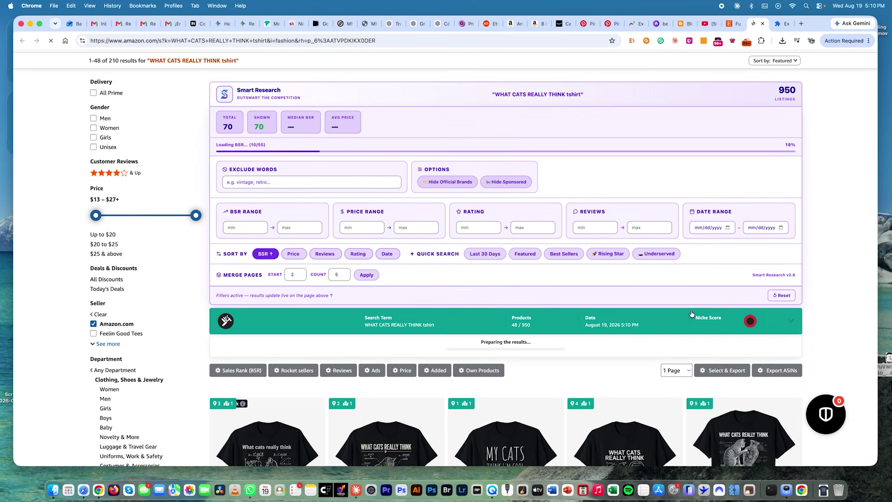
scroll(857, 295, "down", 4)
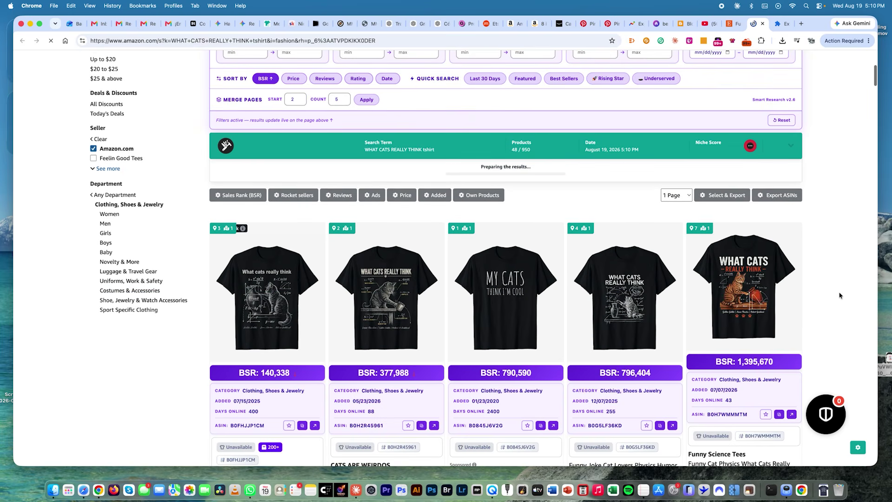
scroll(832, 301, "down", 5)
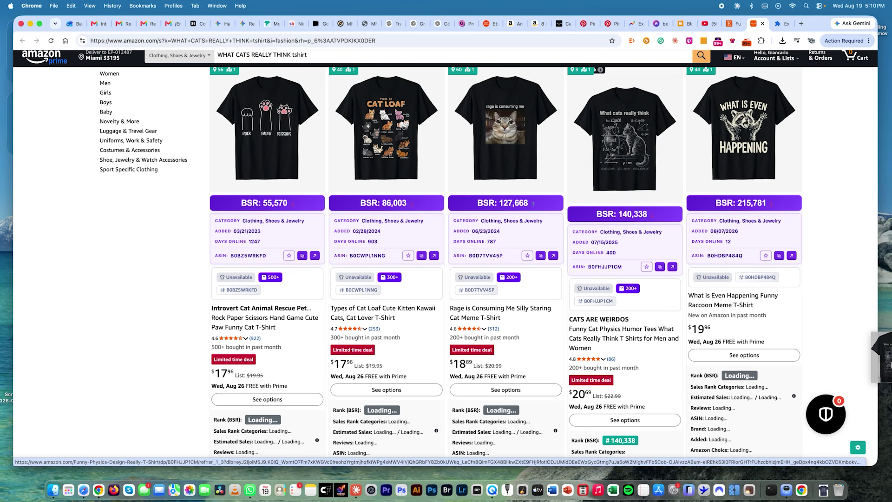
scroll(663, 302, "down", 10)
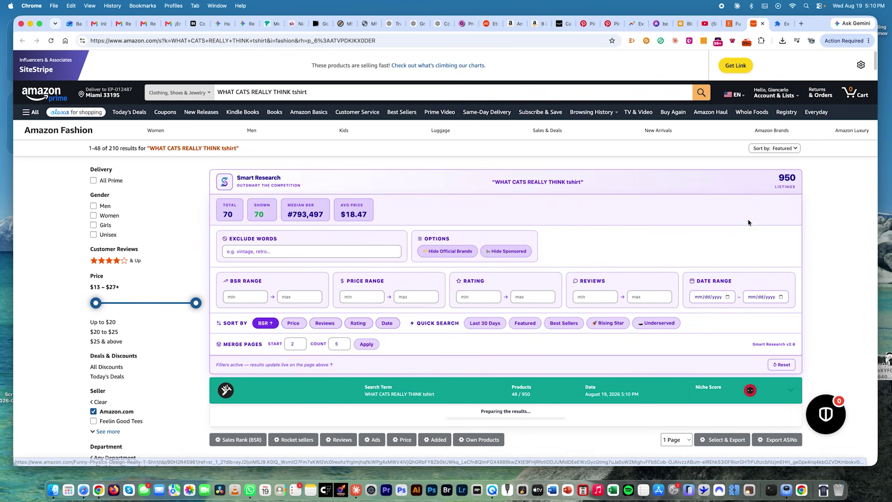
scroll(771, 249, "down", 8)
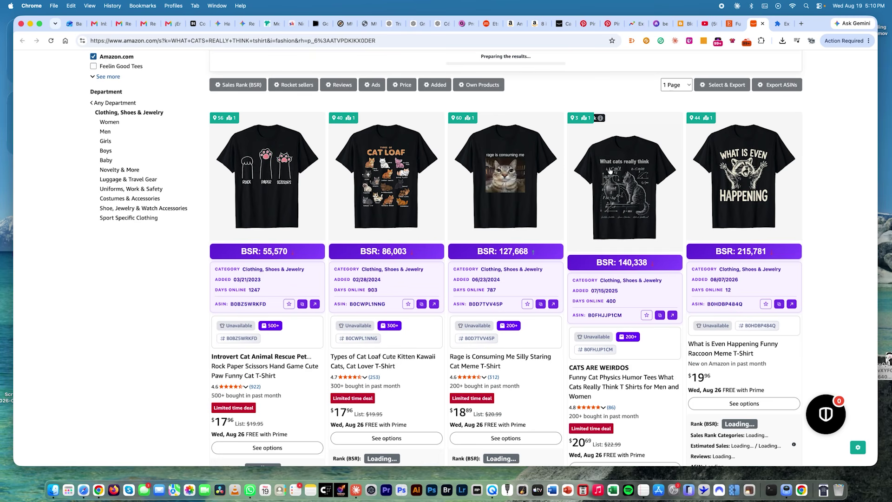
scroll(602, 288, "down", 10)
scroll(602, 288, "down", 10)
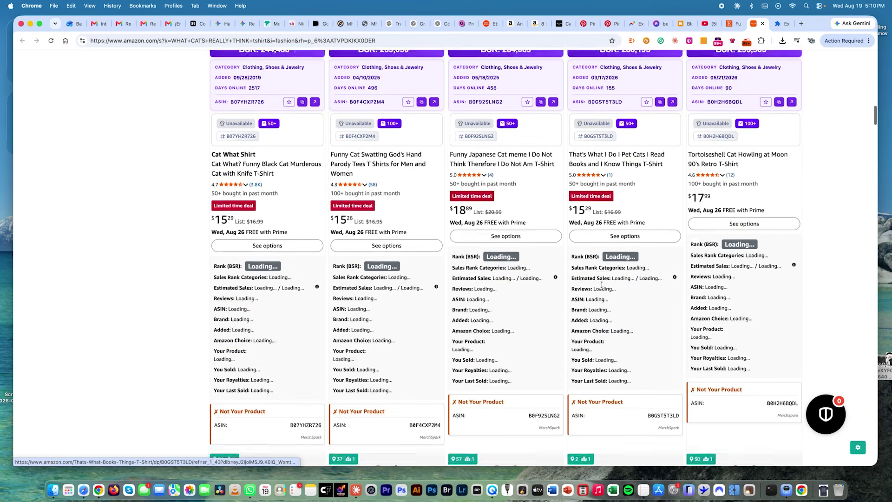
scroll(602, 287, "down", 10)
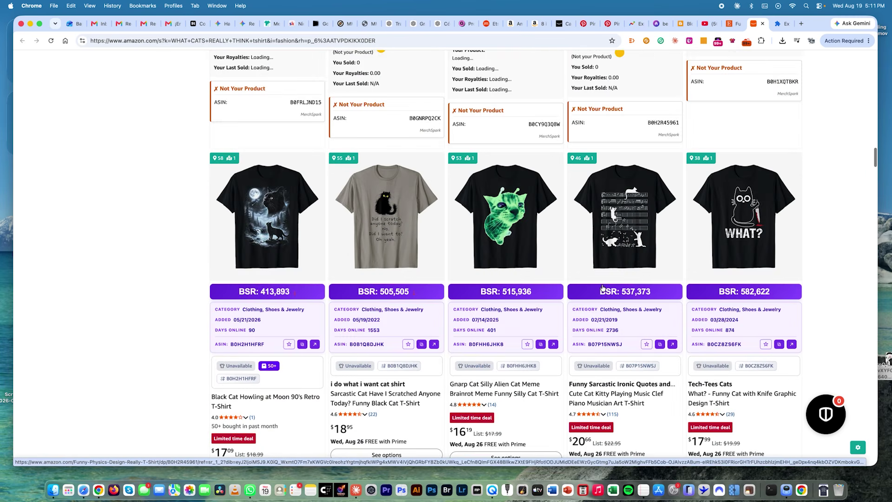
scroll(630, 217, "down", 10)
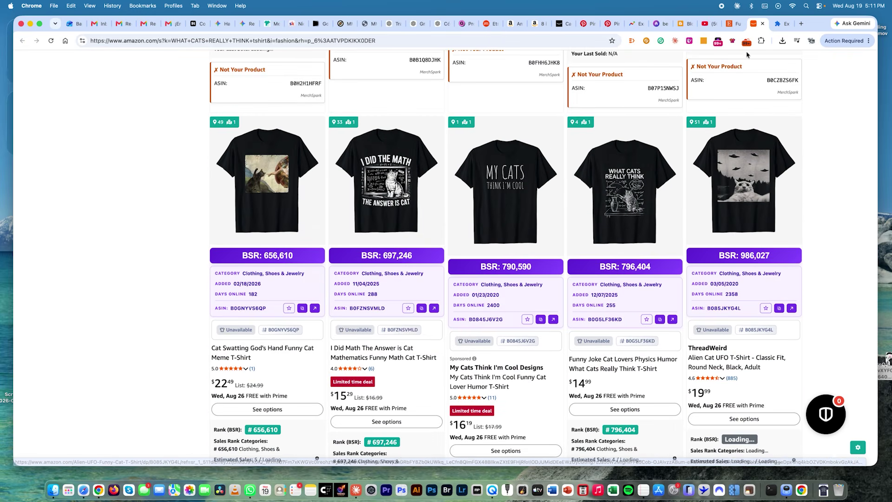
left_click(763, 23)
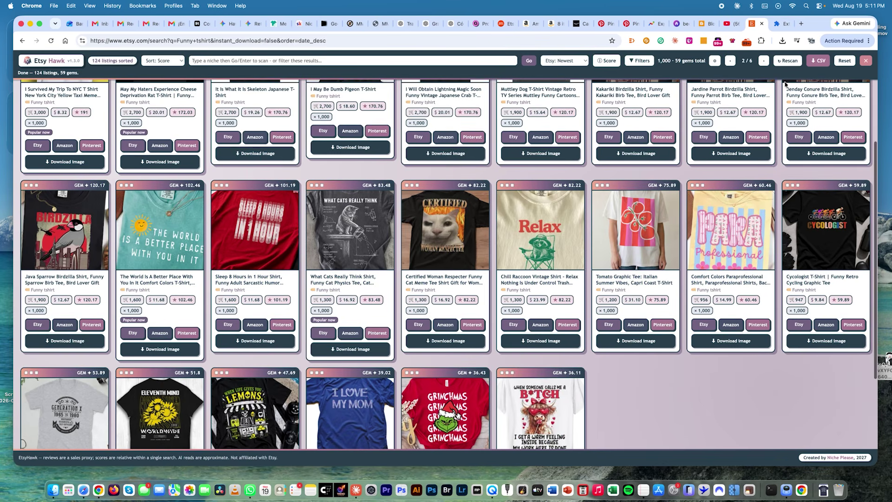
Step: Go to page 3 of the gem listings and check the "I'm My Family's Unpaid Tech Support" shirt on Amazon
left_click(762, 61)
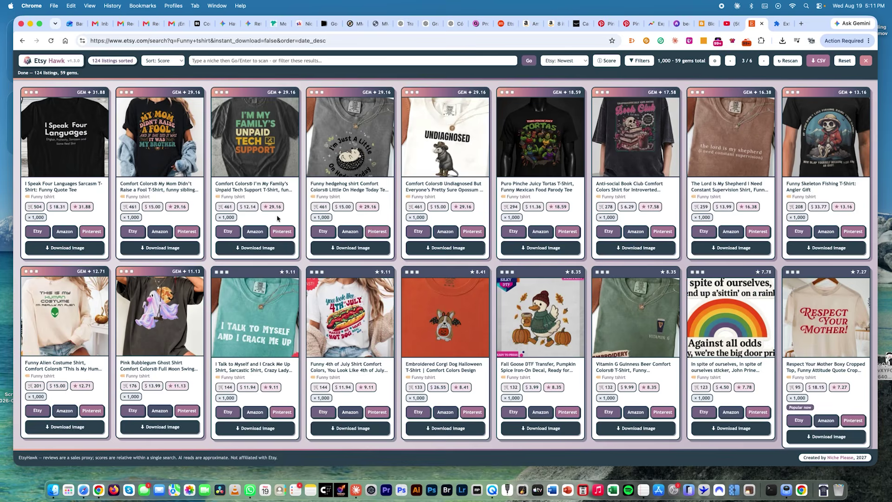
left_click(259, 235)
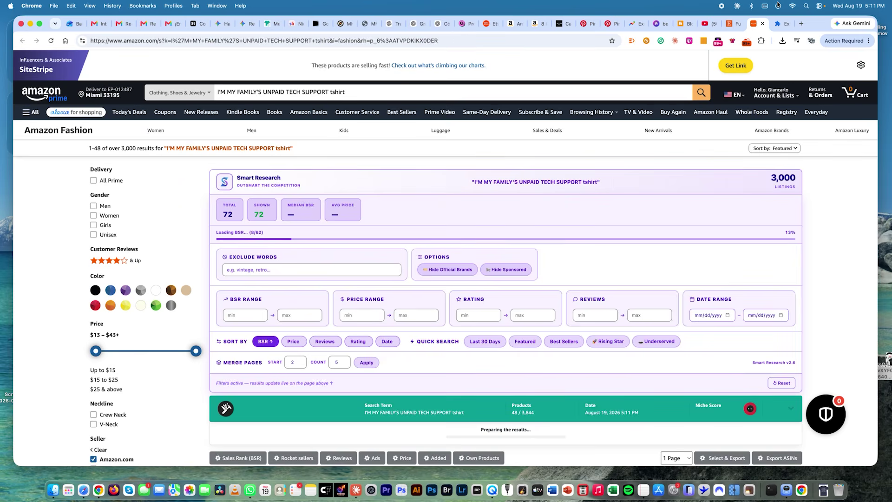
left_click(764, 24)
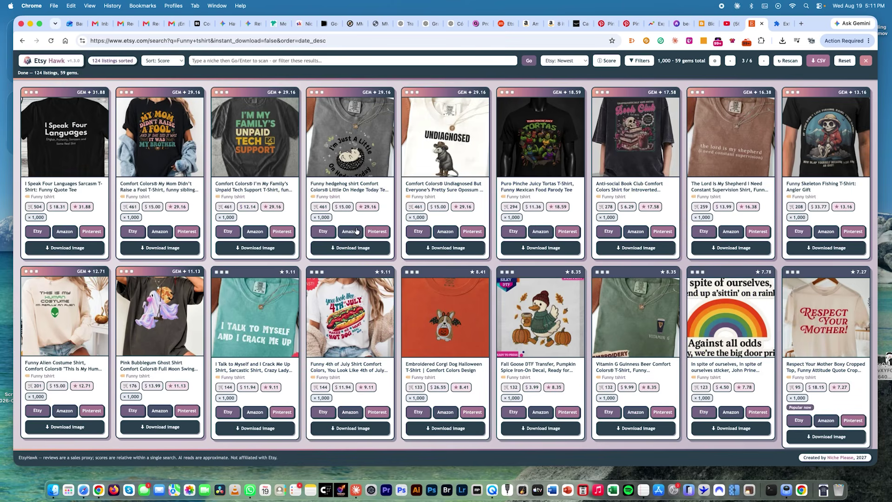
Step: Check the BSR ranks of competing Amazon shirts for "I'm Just a Little On Hedge Today" and close the results
left_click(356, 231)
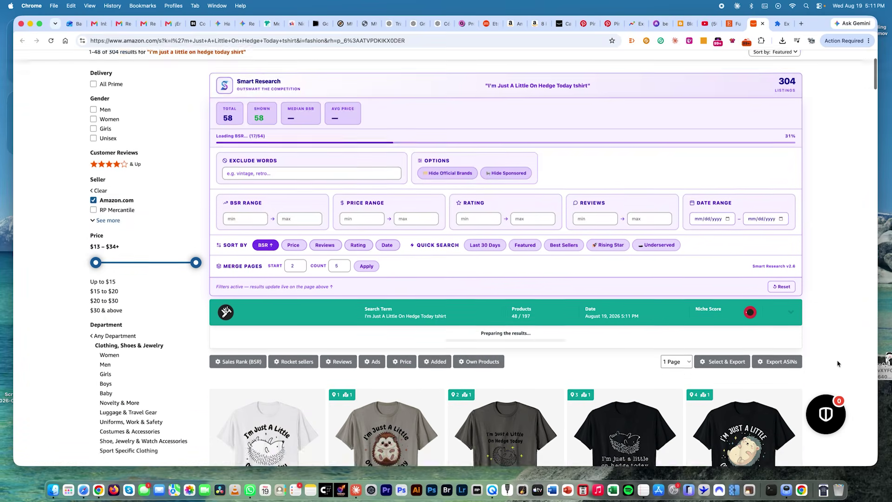
scroll(839, 346, "down", 6)
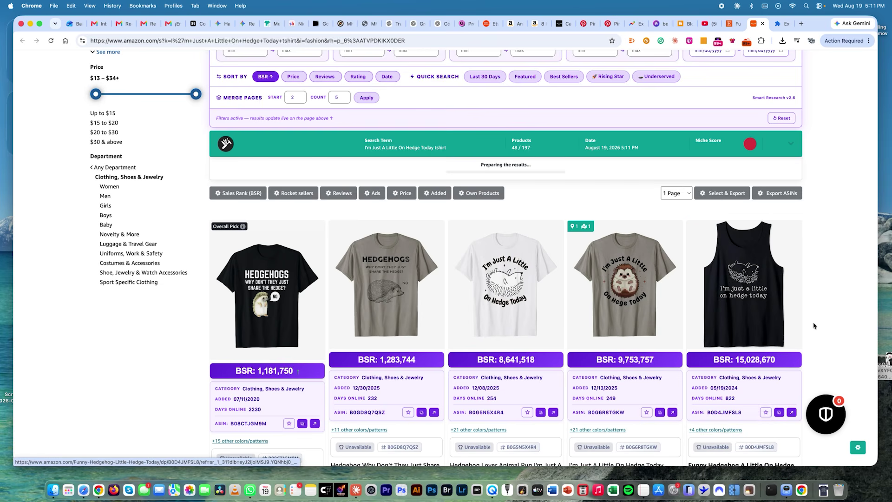
left_click(761, 23)
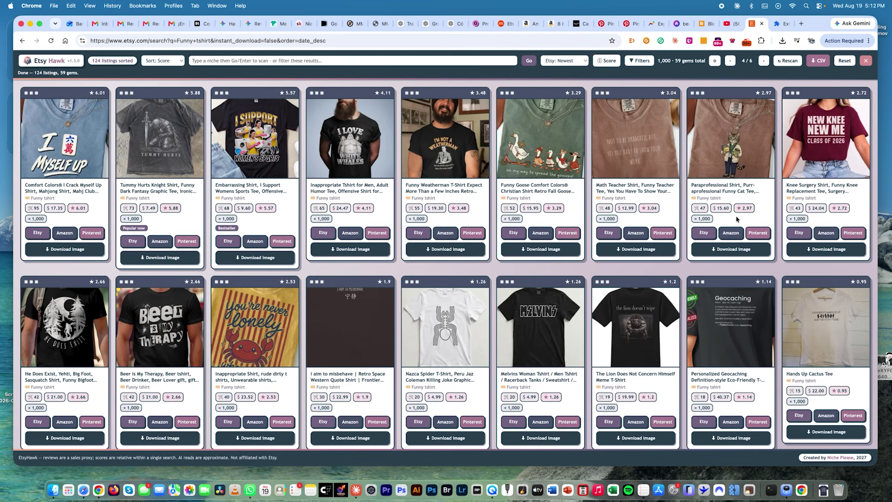
Step: Look through page 4 of the funny T-shirt listings and start a new Etsy scan for "halloween"
scroll(404, 272, "down", 3)
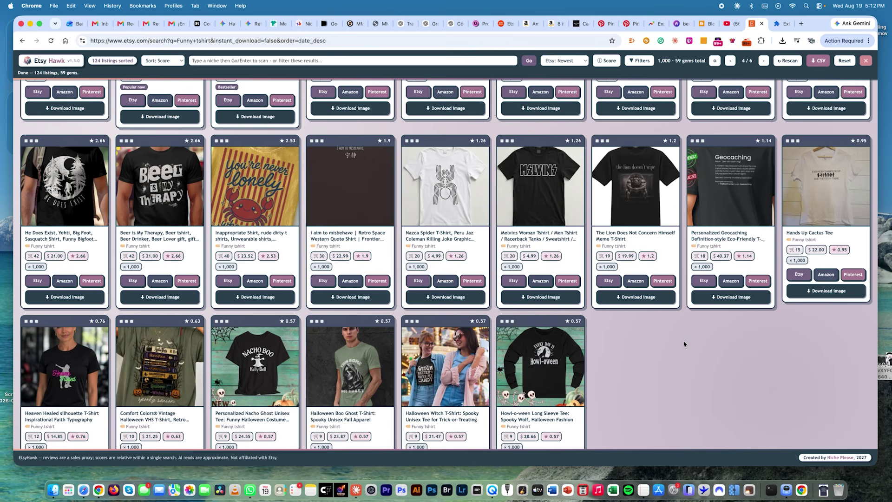
scroll(684, 344, "up", 3)
left_click(292, 60)
type("halloween tshir")
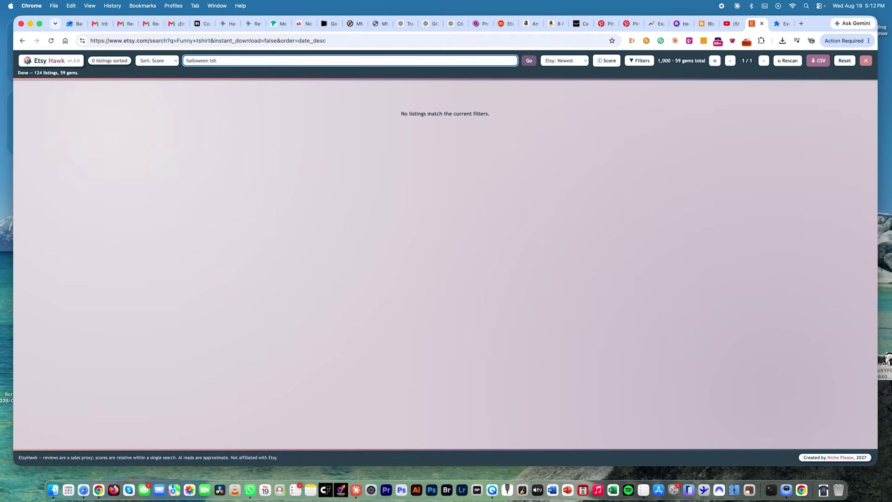
key("BackSpace")
key("BackSpace")
key("BackSpace")
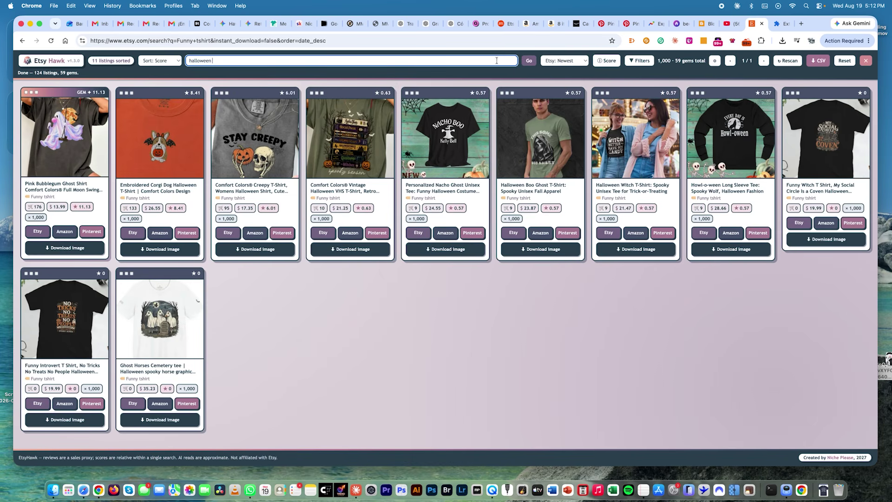
left_click(531, 65)
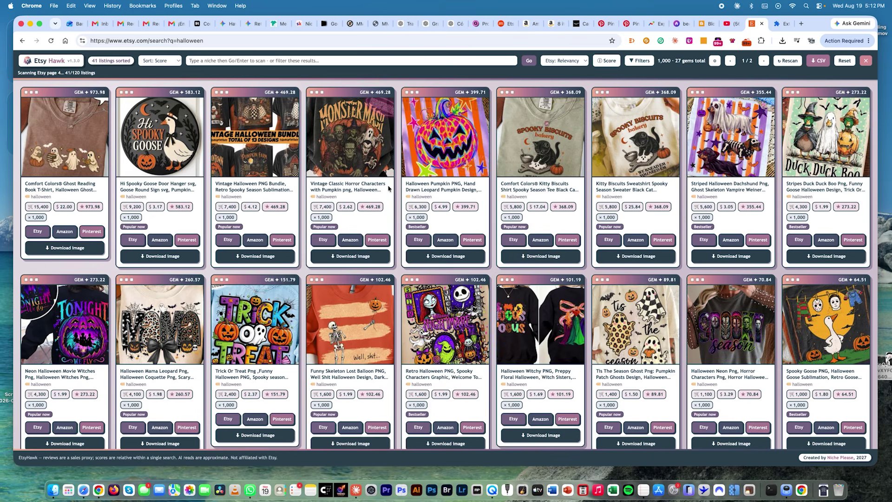
Step: Scan Etsy for the more specific niche "halloween tshirt"
left_click(257, 60)
type("halloween tshirt")
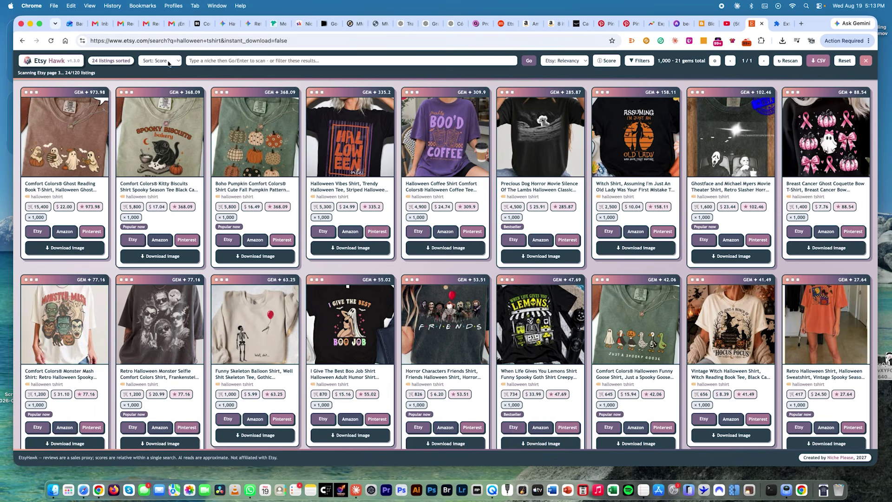
left_click(168, 61)
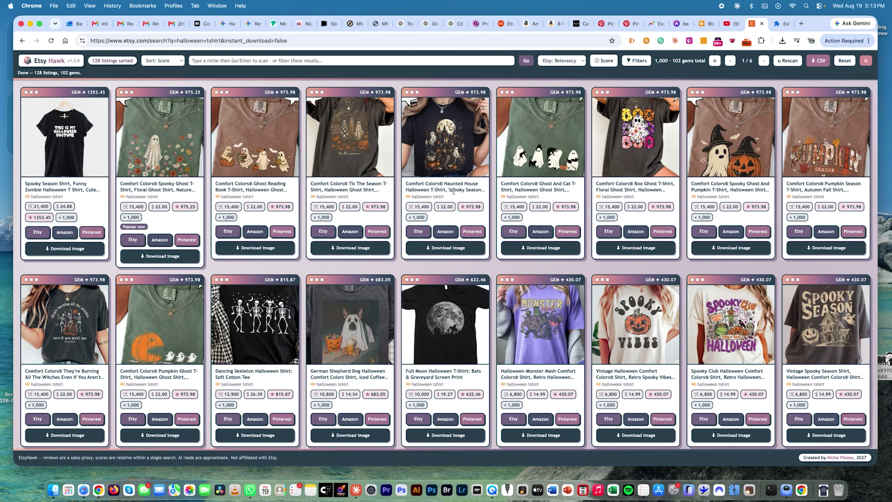
Step: Look through the designs on the first page of Halloween T-shirt gems and go to page 2
scroll(396, 188, "down", 1)
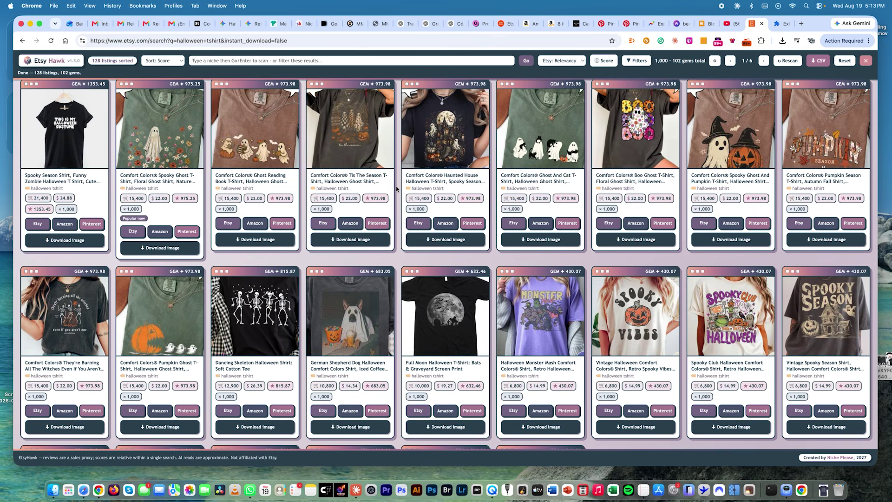
scroll(396, 188, "down", 1)
scroll(396, 188, "down", 4)
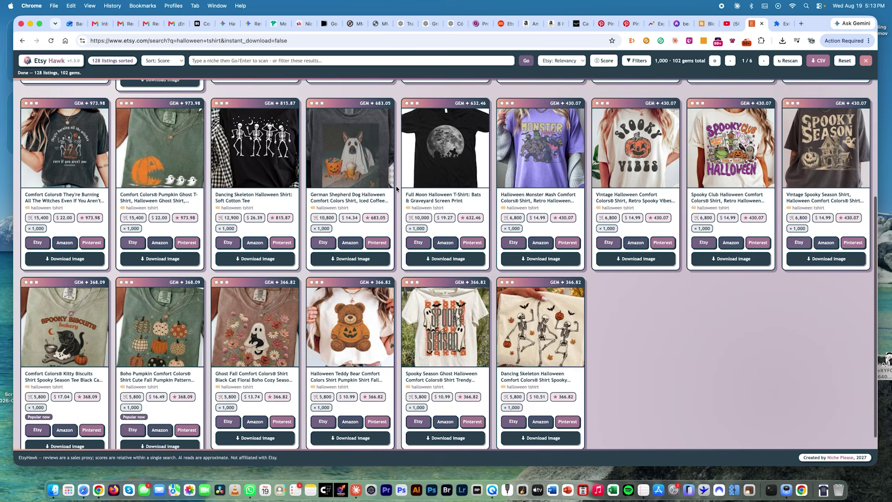
scroll(396, 188, "up", 1)
scroll(396, 188, "up", 5)
left_click(763, 60)
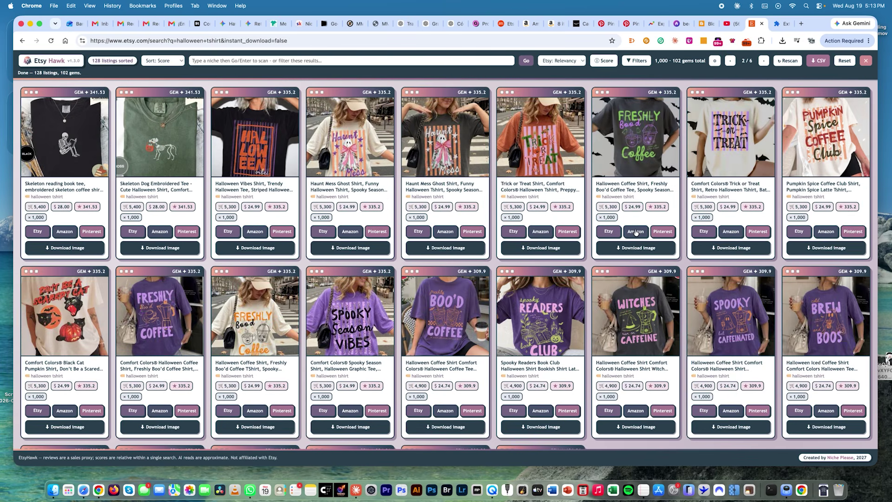
Step: Open the Amazon search for the green and purple Freshly Boo'd Coffee shirt and shorten the query to "FRESHLY Boo'd Coffee tshirt"
left_click(636, 232)
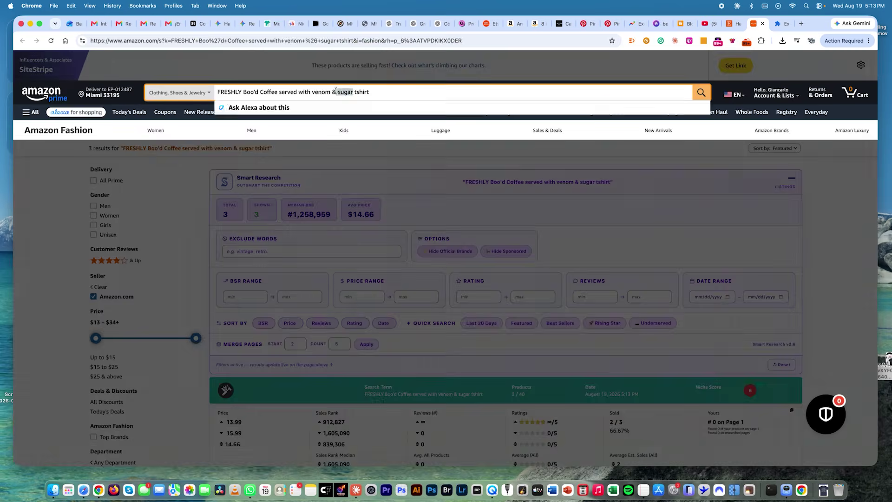
left_click_drag(336, 92, 278, 92)
key("BackSpace")
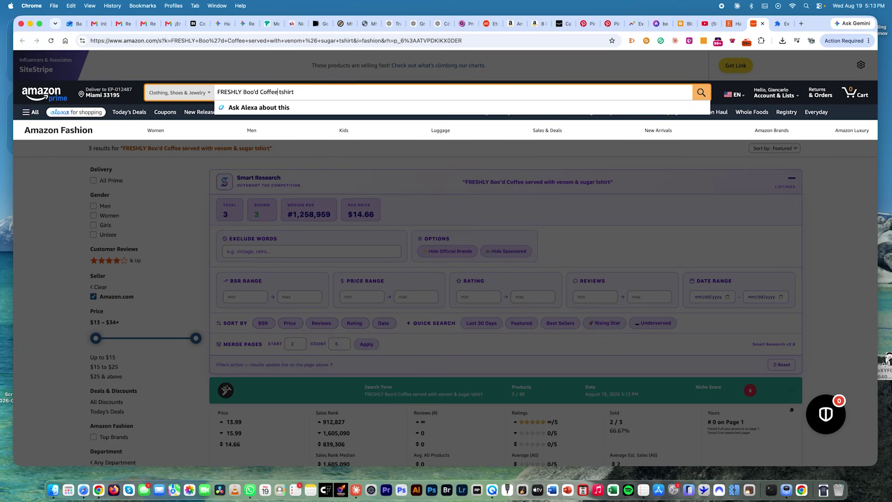
key("Return")
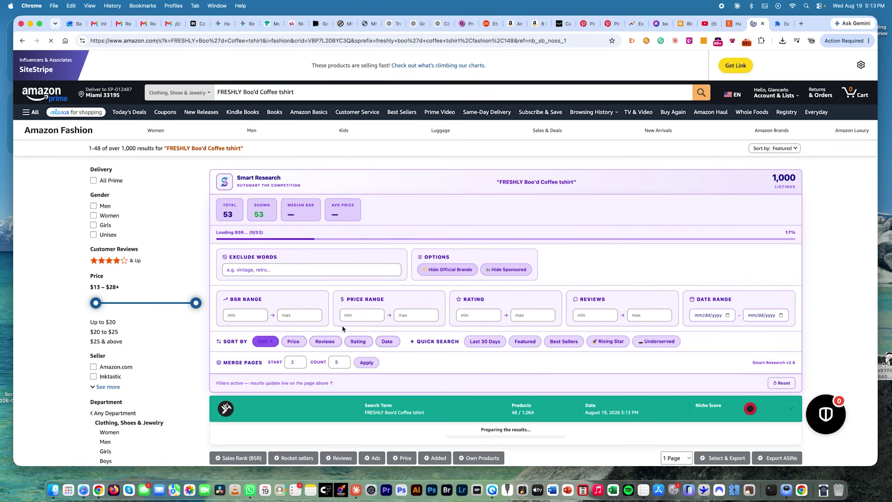
Step: Examine the BSR ranks, dates and designs of the competing Freshly Boo'd Coffee shirts and close the Amazon results
scroll(829, 288, "down", 4)
scroll(846, 287, "down", 3)
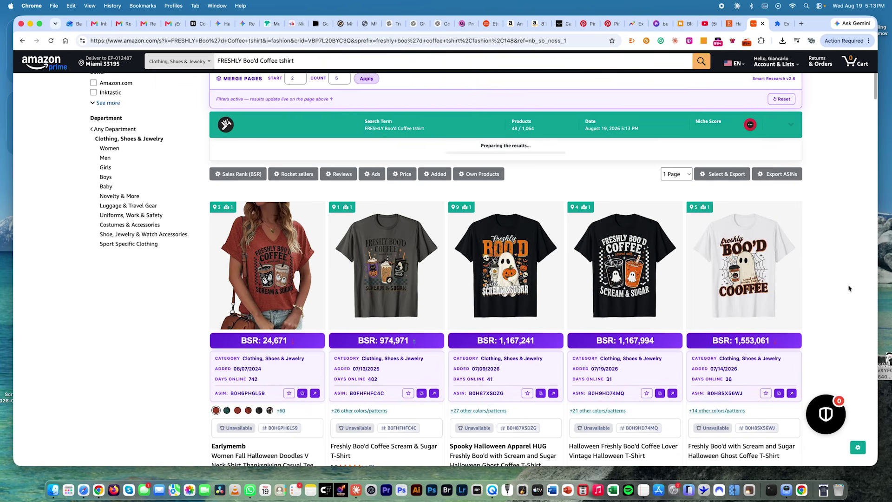
scroll(845, 287, "down", 2)
scroll(845, 287, "down", 10)
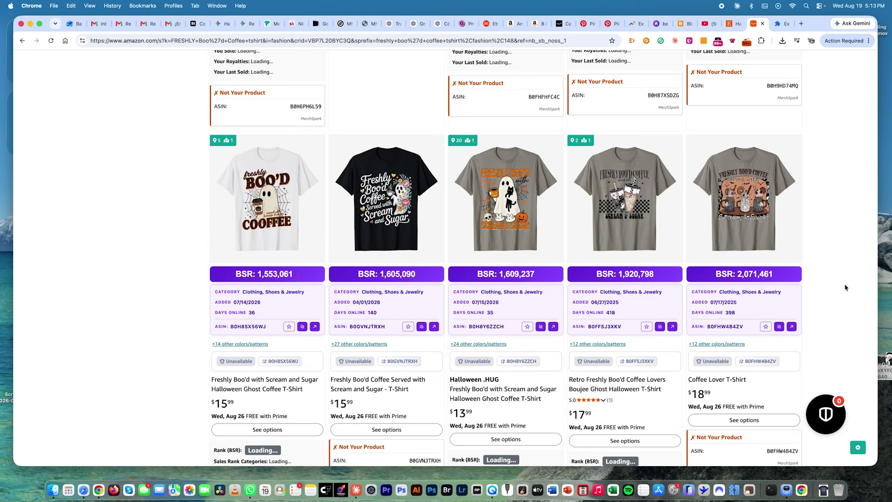
scroll(838, 286, "up", 10)
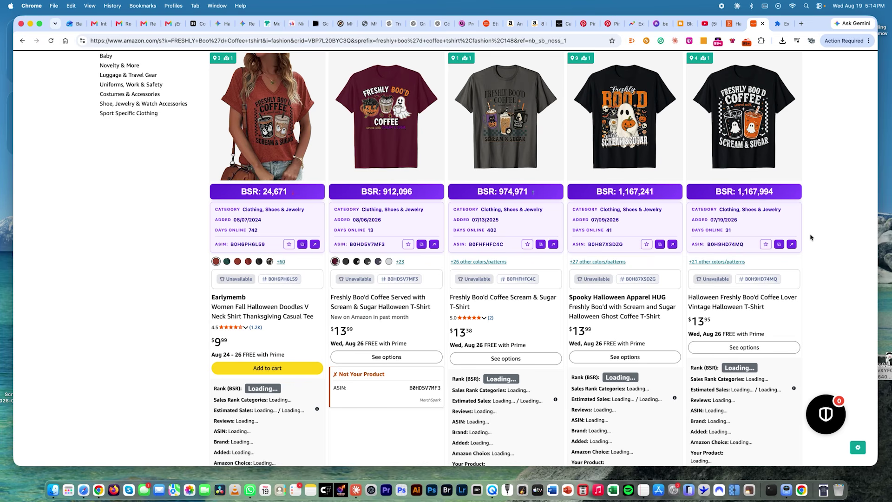
scroll(828, 239, "up", 2)
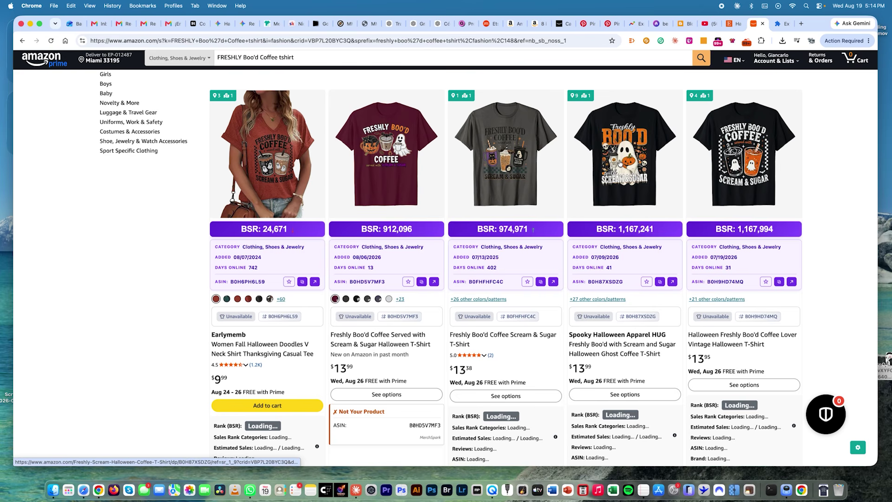
left_click(757, 23)
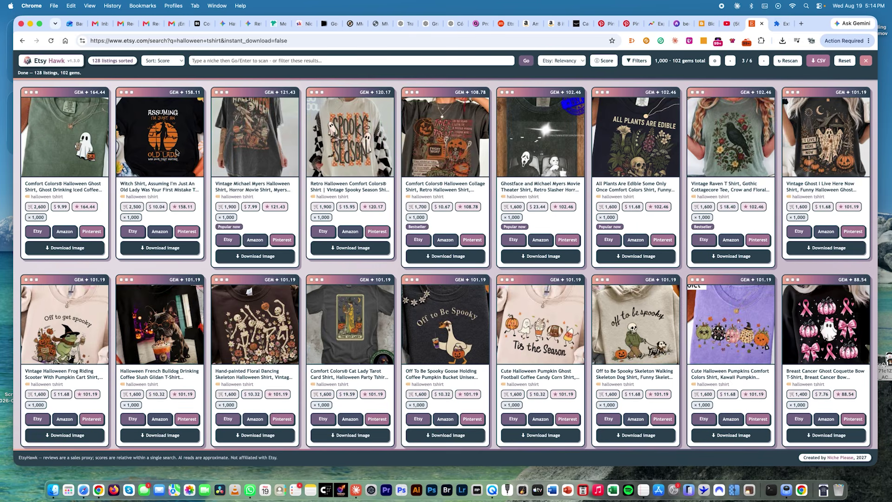
Step: Check the Amazon competition for the "Assuming I'm Just an Old Lady Was Your First Mistake" witch shirt from page 3
left_click(160, 231)
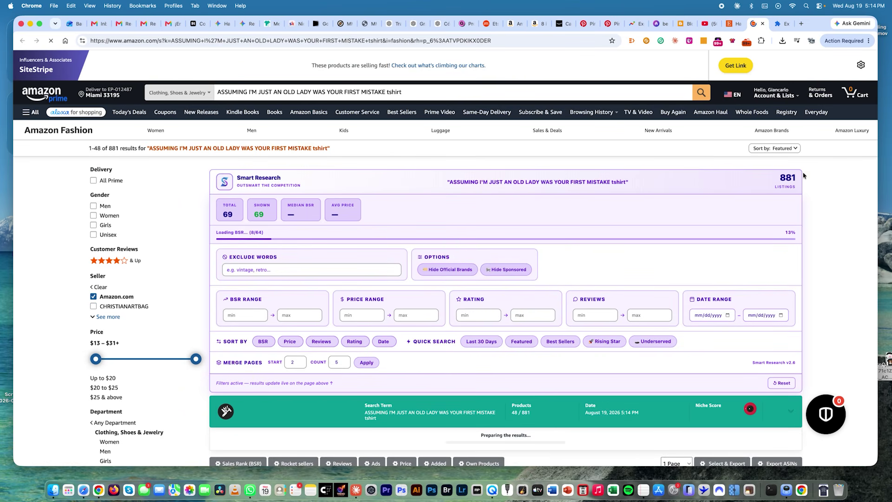
scroll(827, 354, "down", 6)
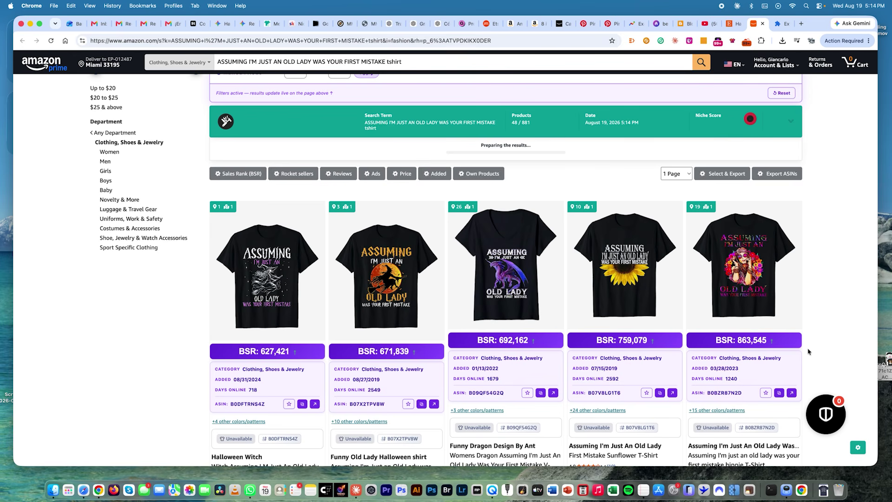
Step: Save the image of the best-ranked Old Lady witch shirt from the Amazon results to the desktop and close the results
scroll(806, 352, "down", 3)
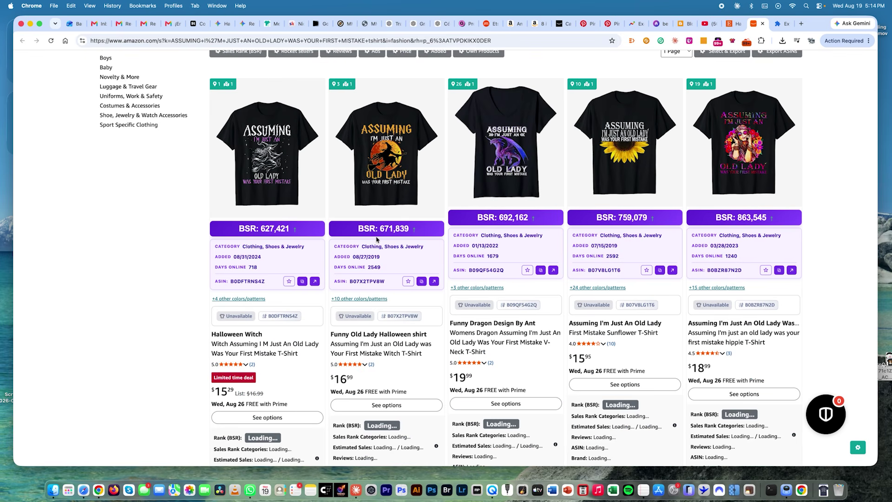
scroll(822, 243, "down", 10)
scroll(822, 243, "down", 15)
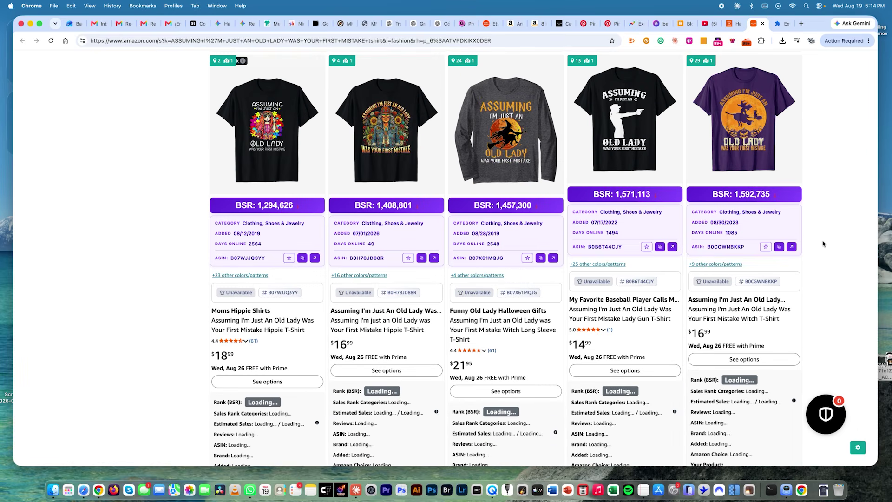
scroll(822, 243, "up", 20)
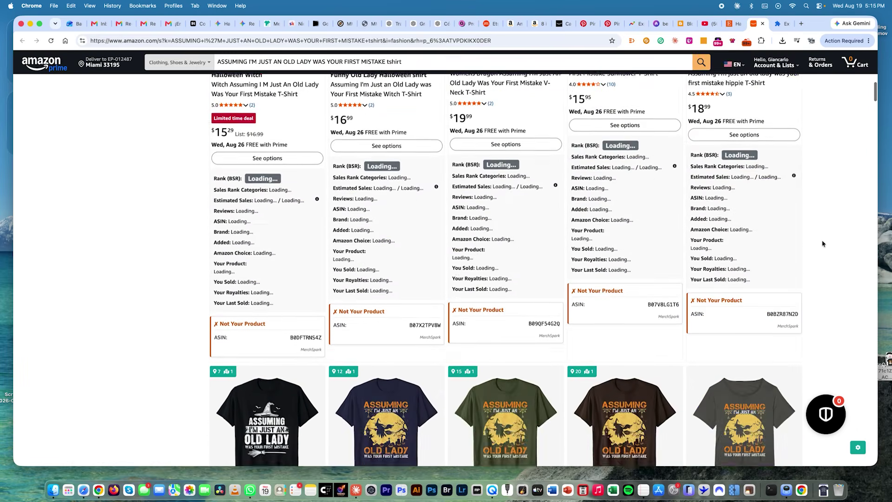
scroll(822, 243, "down", 4)
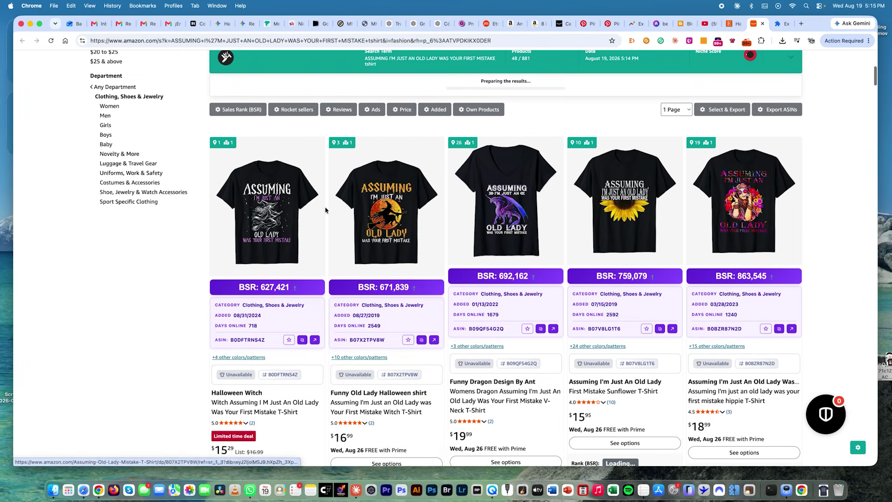
left_click_drag(267, 215, 885, 339)
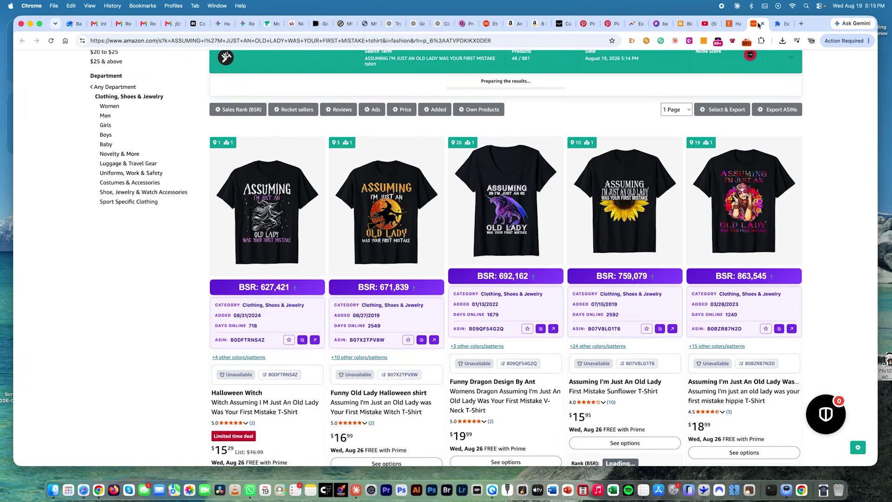
left_click(763, 24)
Step: Open the Amazon search for the Off to Be Spooky skeleton walking dog shirt and sort the results by BSR
scroll(437, 255, "down", 3)
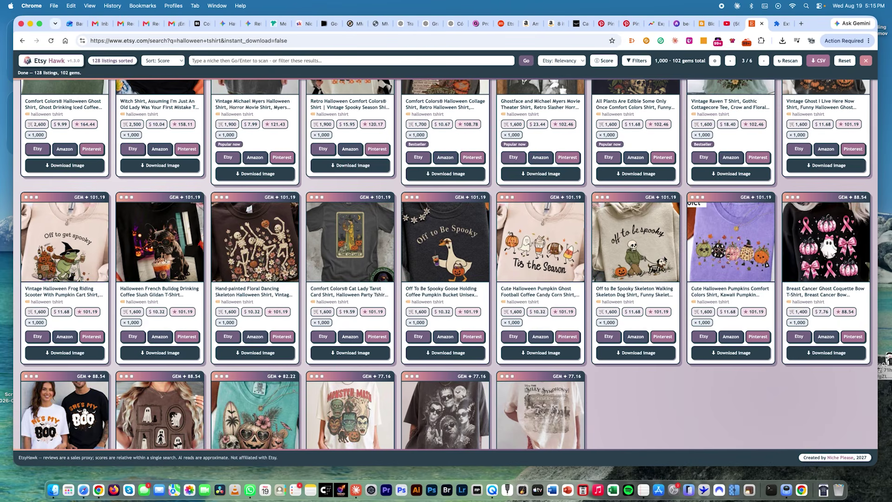
left_click(636, 336)
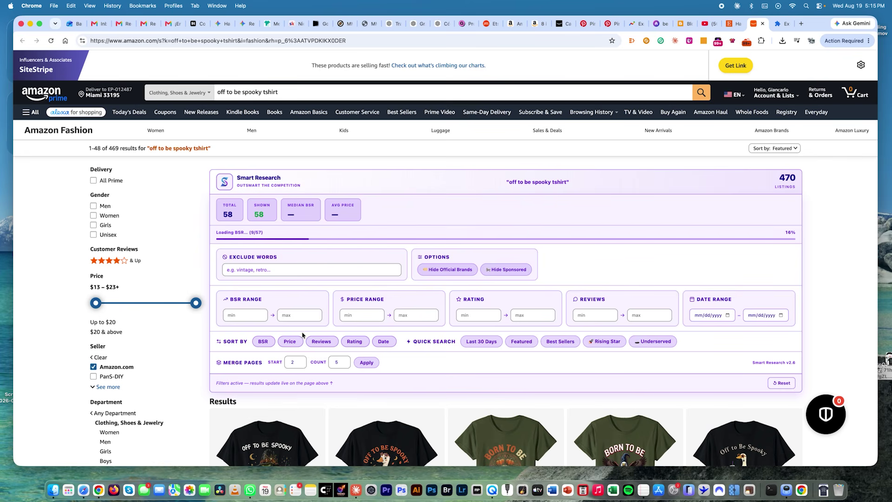
left_click(263, 341)
scroll(780, 335, "down", 6)
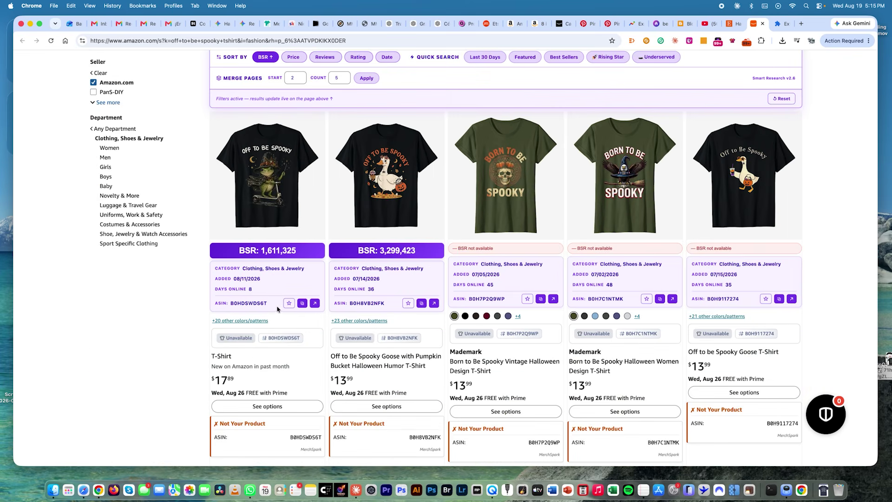
Step: Review the competing Off to Be Spooky shirts and save the image of the frog on a scooter shirt to the desktop
double_click(252, 290)
left_click(182, 300)
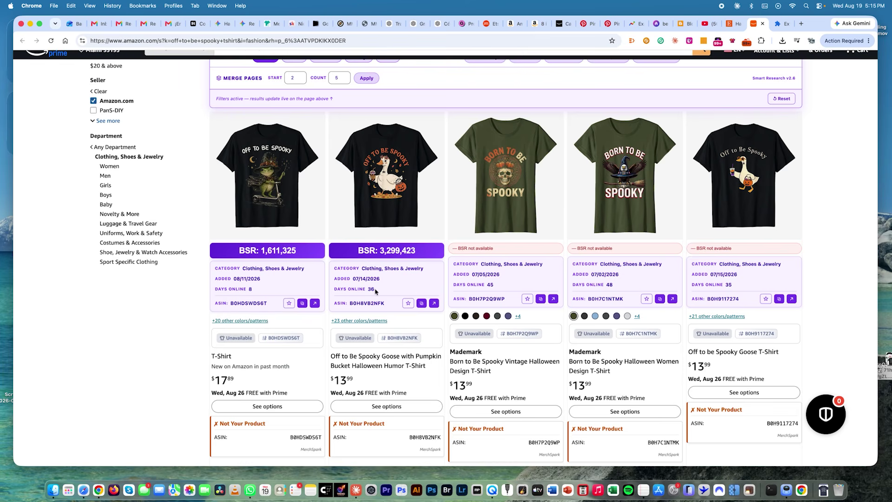
scroll(631, 264, "down", 10)
scroll(630, 265, "down", 15)
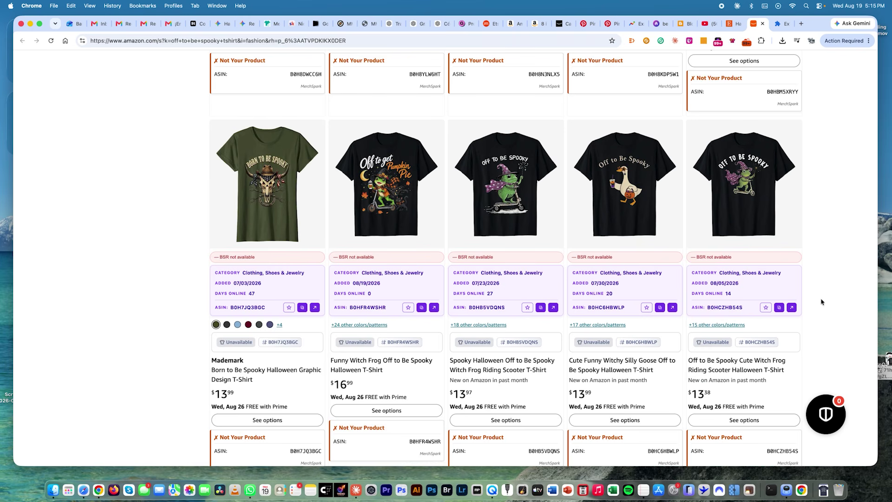
scroll(821, 302, "up", 15)
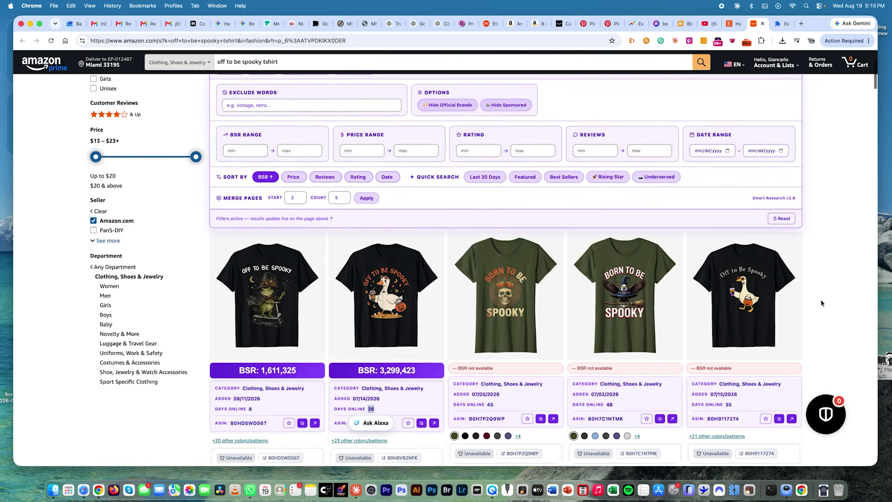
scroll(821, 302, "down", 5)
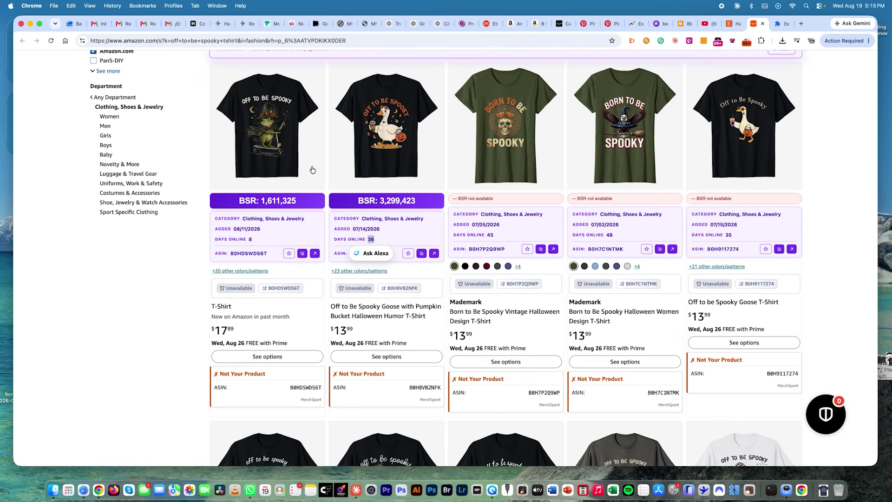
left_click_drag(260, 133, 772, 348)
Step: Gather the saved shirt images from the desktop into a new folder and open that folder
key("super+h")
key("super+shift+n")
left_click(831, 340)
mouse_move(855, 343)
left_mouse_down()
mouse_move(890, 402)
mouse_move(582, 210)
left_mouse_up()
left_click(581, 210)
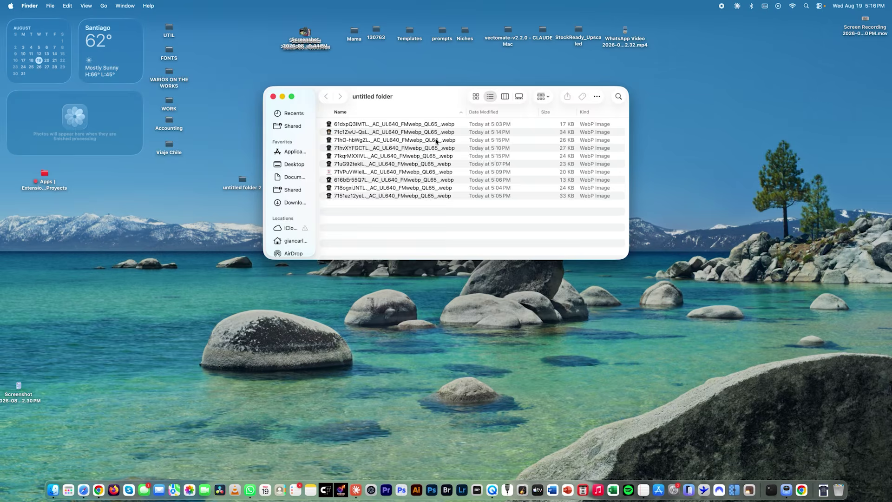
Step: Preview every saved shirt image in the folder one after another and close the folder
left_click(430, 124)
key("space")
key("Down")
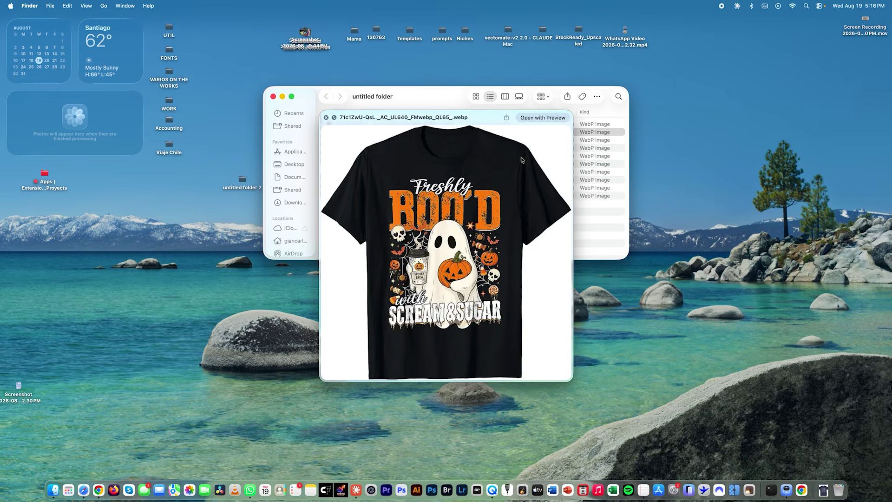
key("Down")
key("Down")
key("Down")
key("Down")
key("Down")
key("Down")
key("Down")
key("Down")
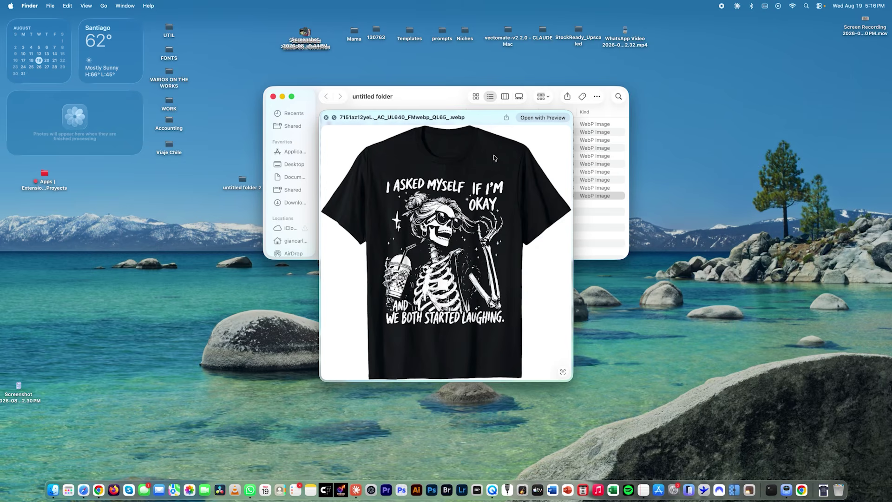
key("space")
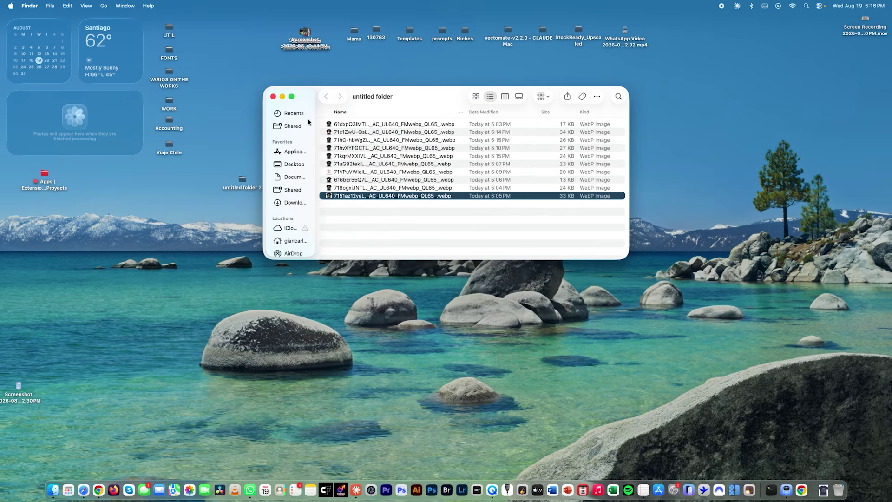
left_click(273, 97)
Step: Switch back to Chrome and return to the EtsyHawk Halloween T-shirt results
left_click(98, 490)
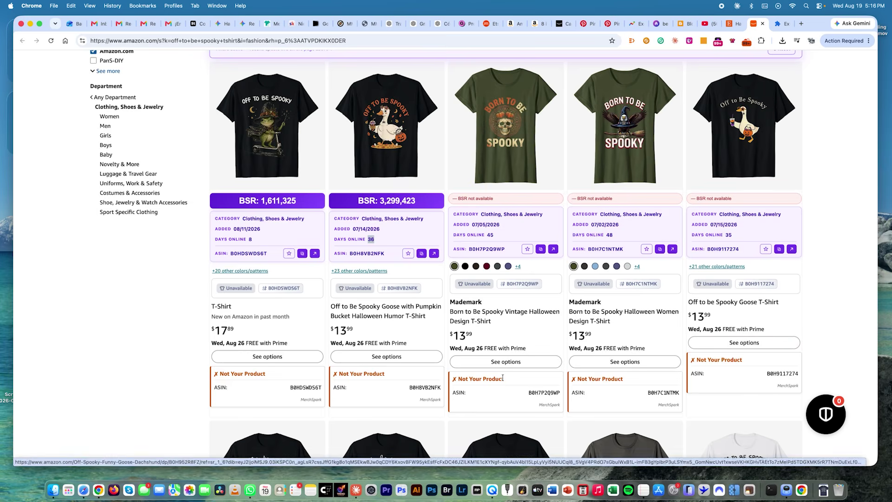
scroll(503, 378, "up", 10)
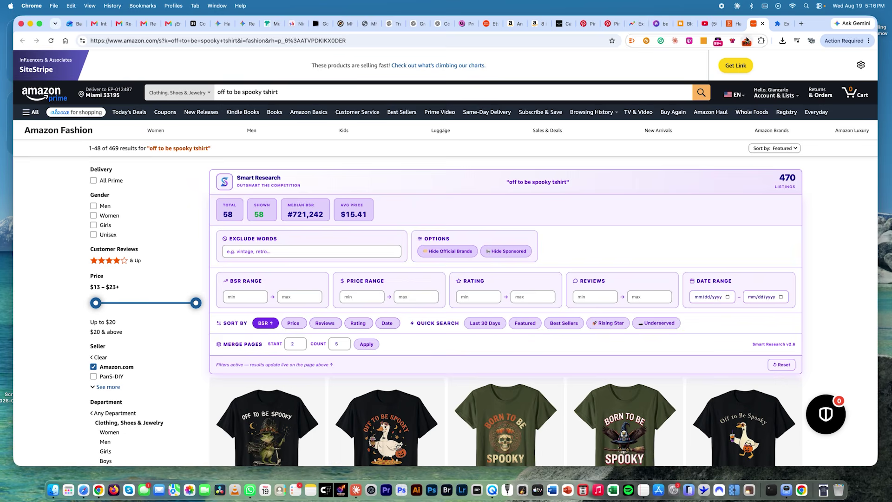
key("super+alt+Left")
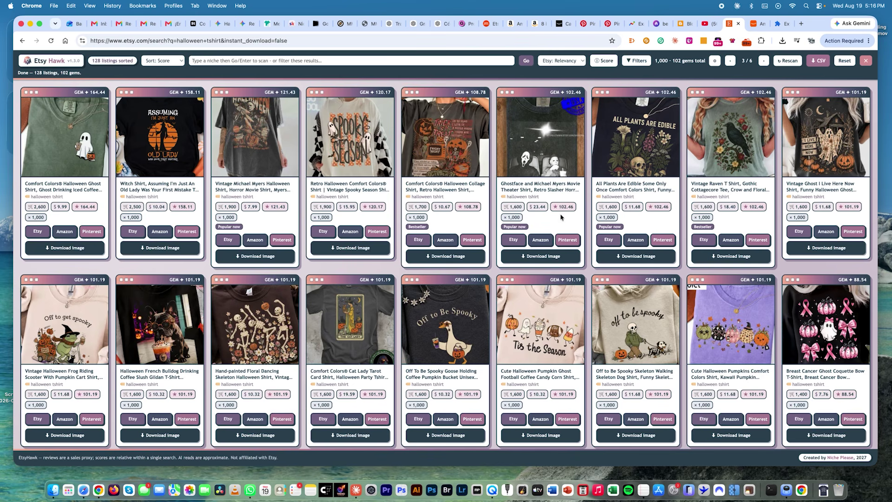
Step: Go to the Niche Please community on Skool and browse the posts in the Chrome Extensions category
left_click(298, 26)
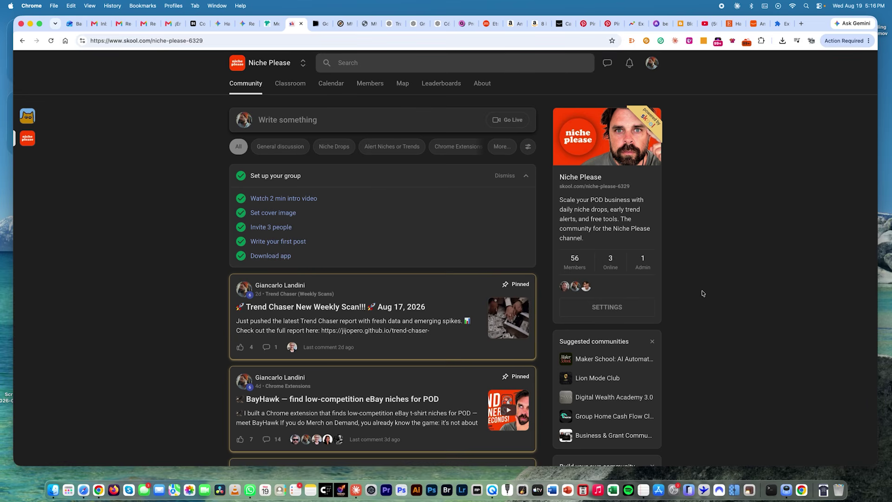
scroll(428, 277, "down", 3)
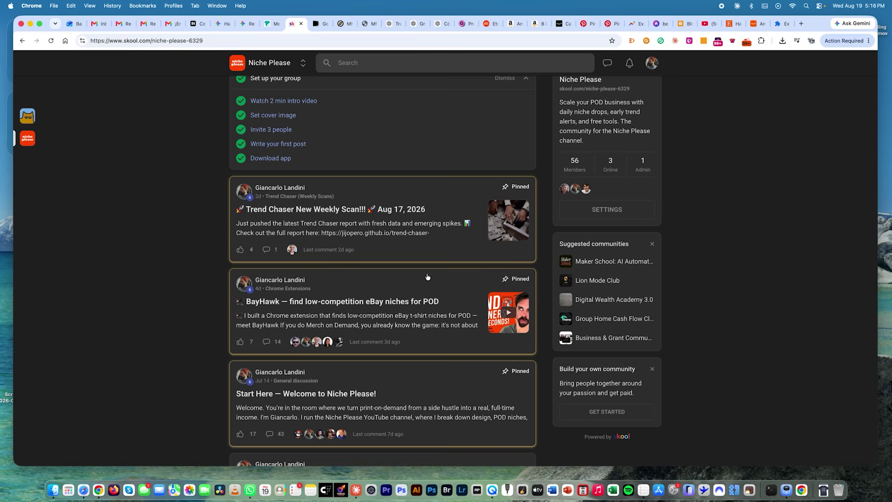
scroll(428, 277, "up", 3)
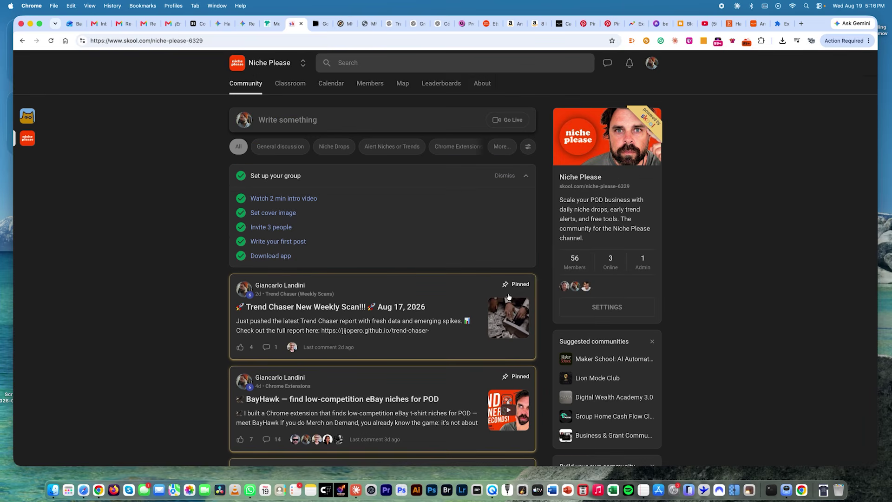
left_click(459, 147)
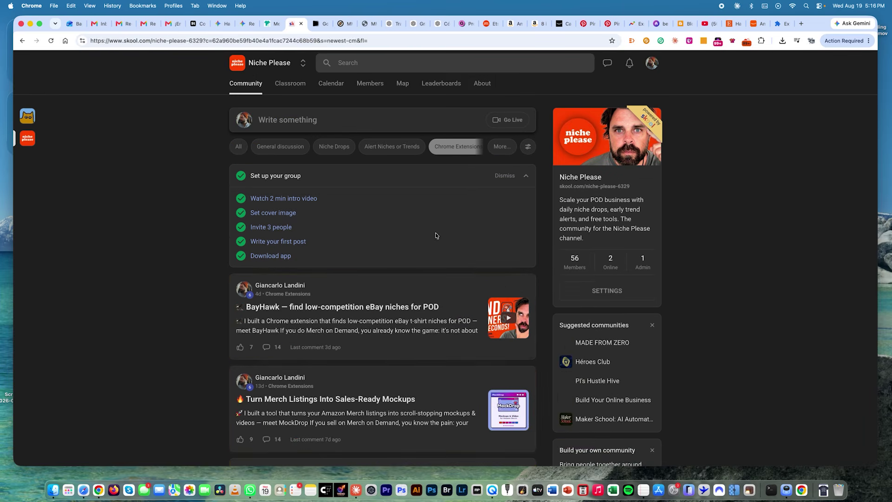
scroll(437, 233, "down", 10)
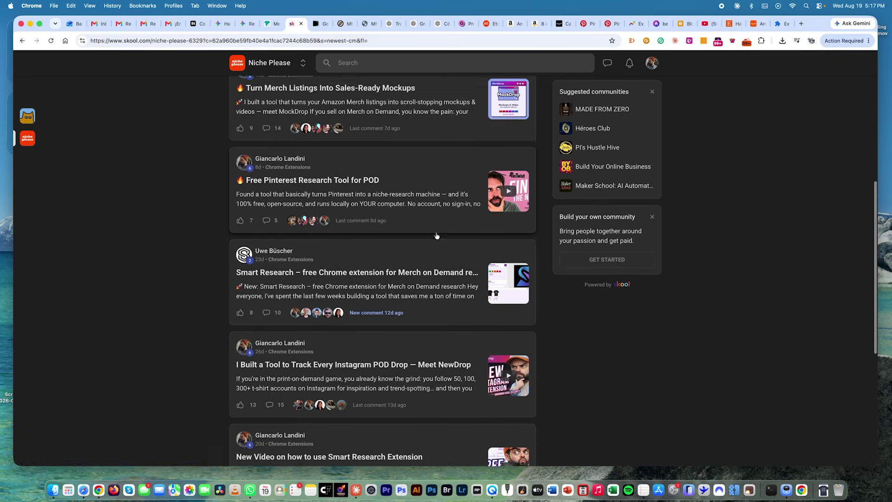
scroll(437, 235, "down", 7)
scroll(464, 167, "up", 15)
Step: Expand the community's category list and browse the posts under Alert Niches or Trends
left_click(505, 147)
left_click(330, 147)
left_click(392, 147)
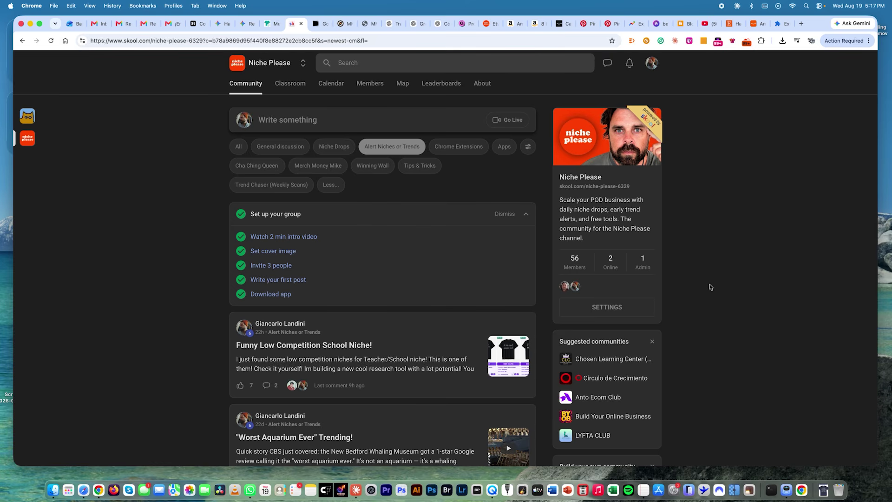
scroll(670, 291, "down", 4)
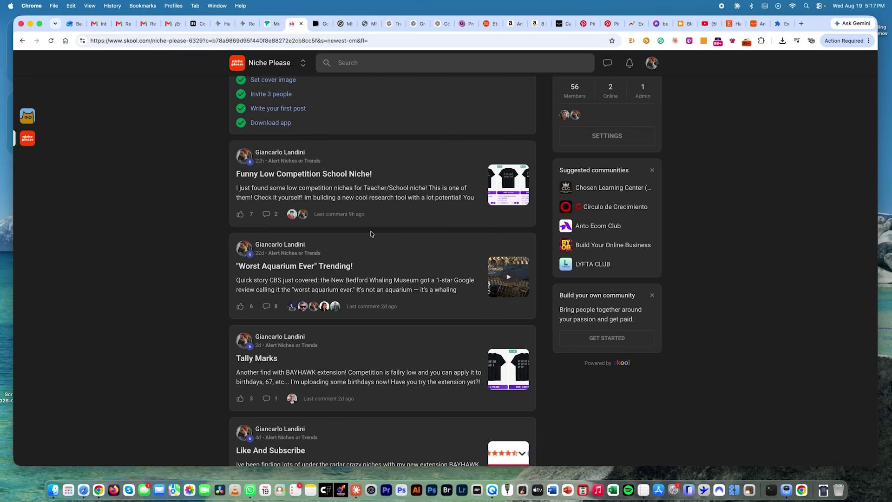
scroll(423, 290, "down", 6)
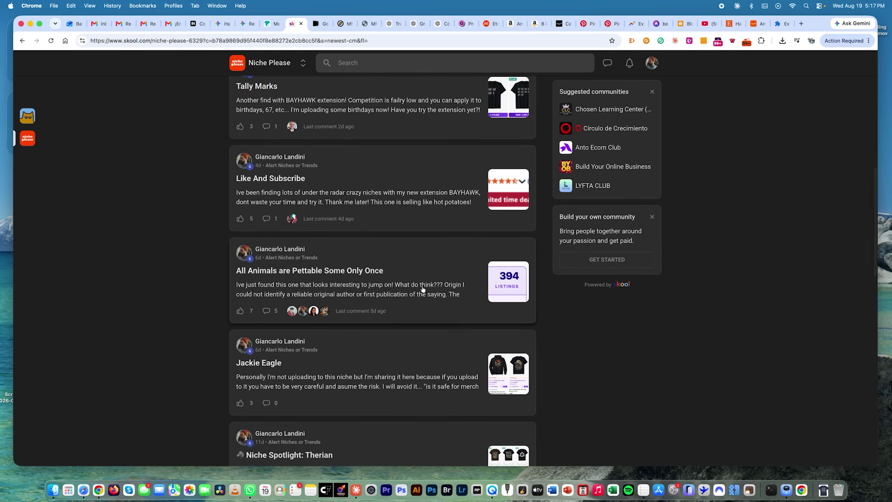
scroll(423, 289, "down", 4)
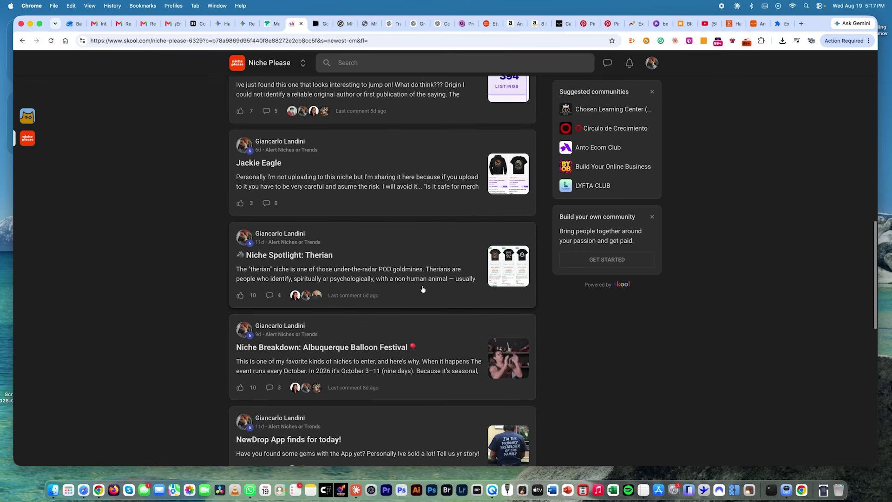
scroll(423, 289, "up", 10)
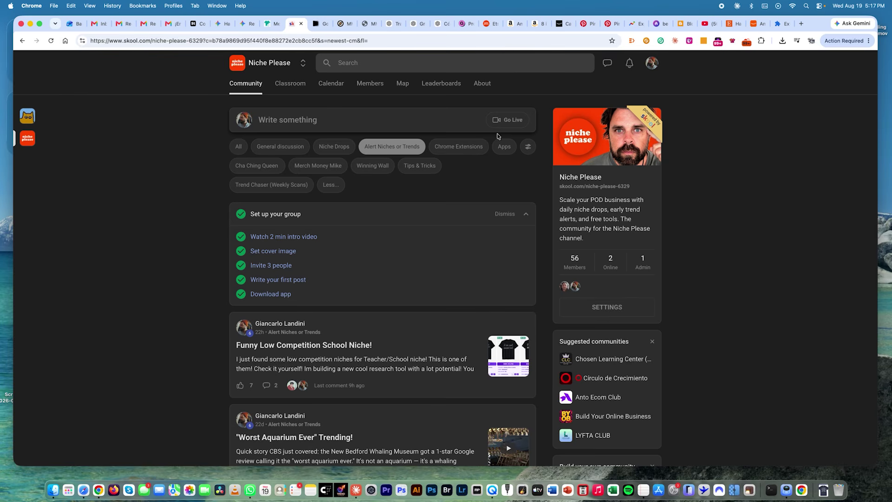
Step: Open the EtsyHawk product page on Gumroad and read through its features, included items and setup information
left_click(468, 24)
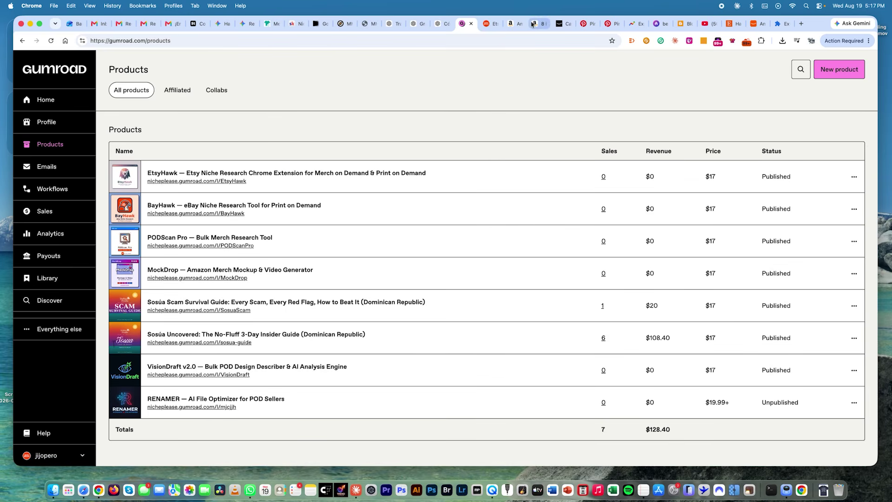
left_click(490, 24)
scroll(757, 222, "up", 2)
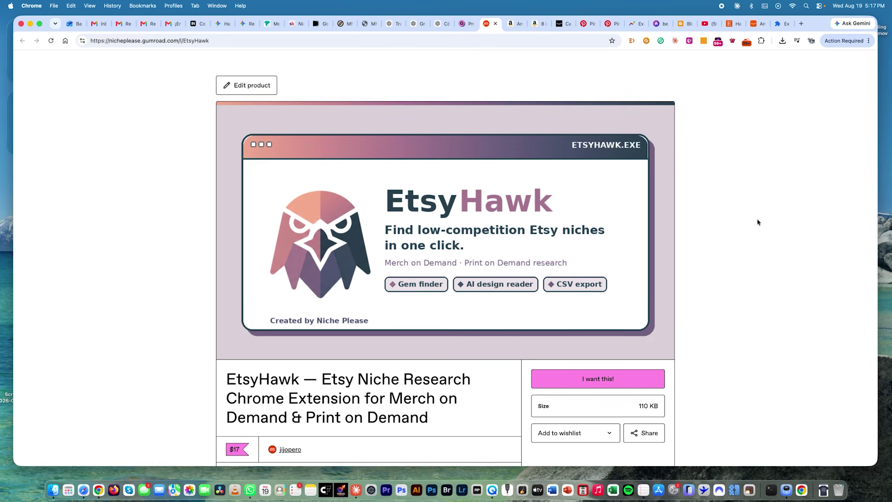
scroll(757, 222, "down", 3)
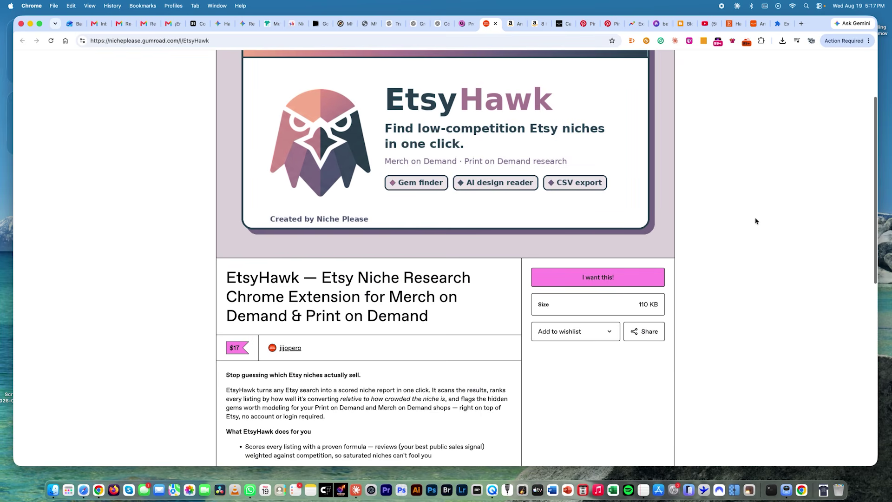
scroll(755, 222, "up", 2)
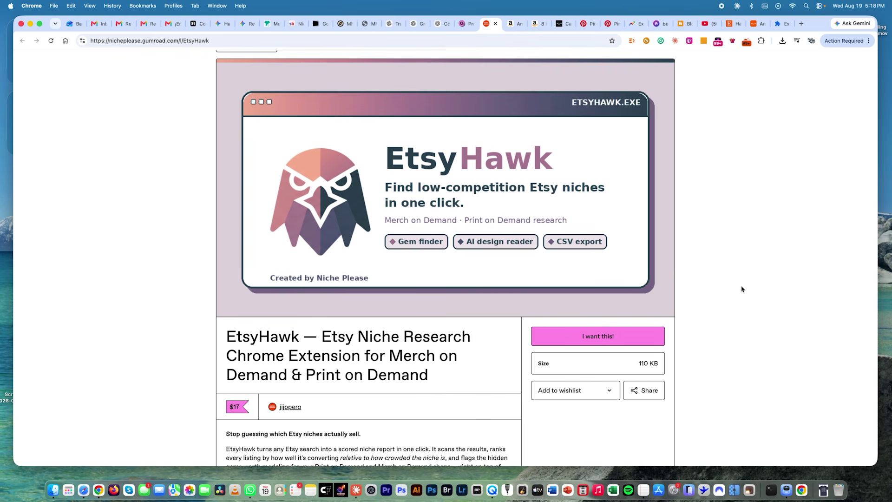
scroll(741, 289, "down", 1)
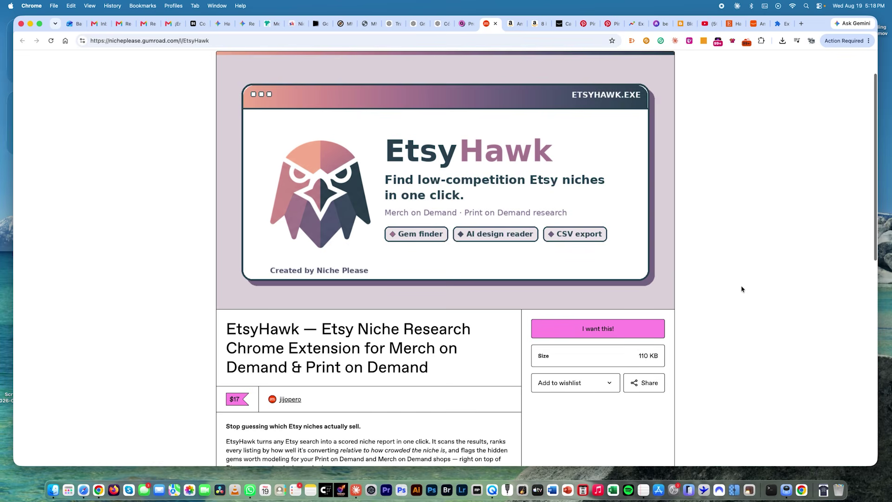
scroll(742, 289, "down", 3)
scroll(742, 289, "down", 1)
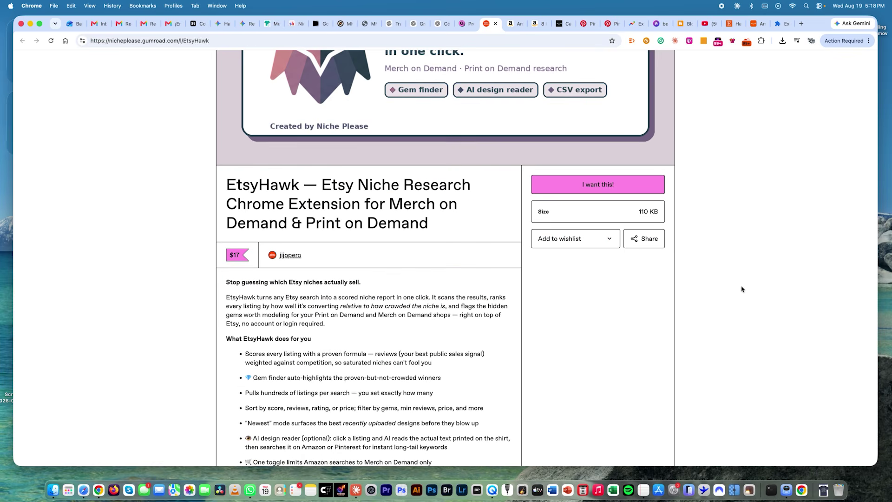
scroll(741, 289, "down", 5)
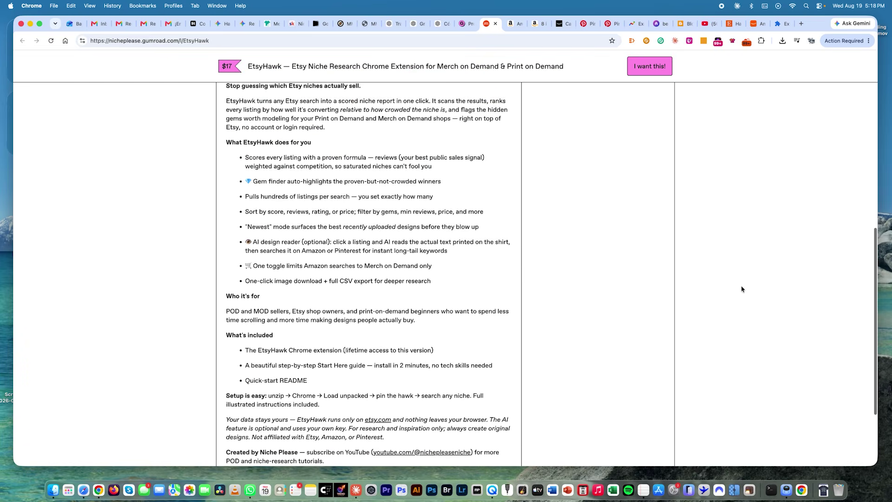
scroll(742, 289, "up", 8)
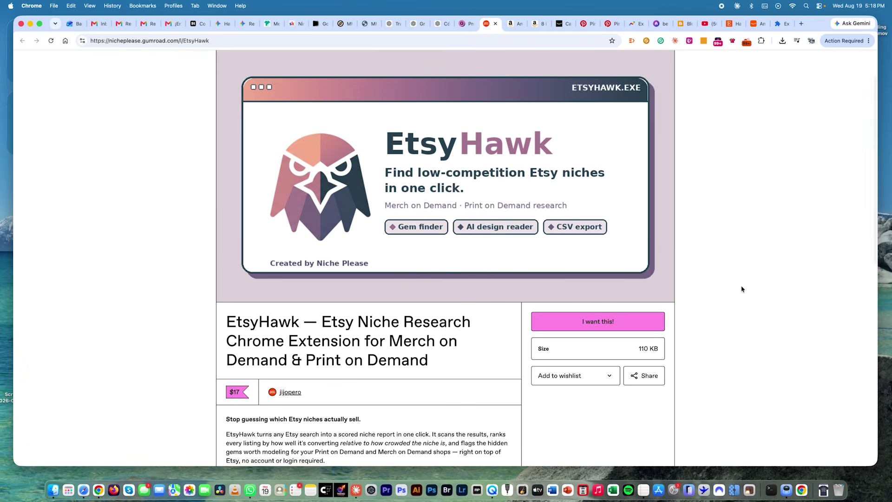
Step: Return to the EtsyHawk Halloween T-shirt results and look over the gems on page 3
left_click(755, 27)
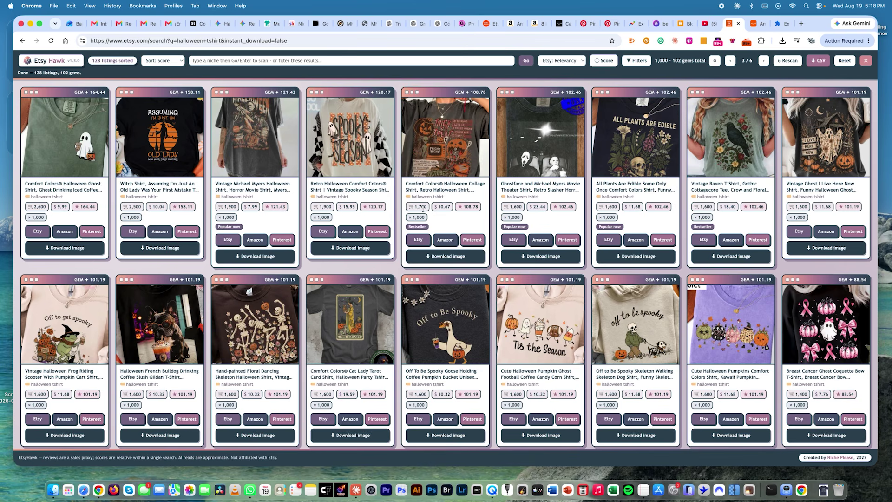
scroll(324, 197, "down", 3)
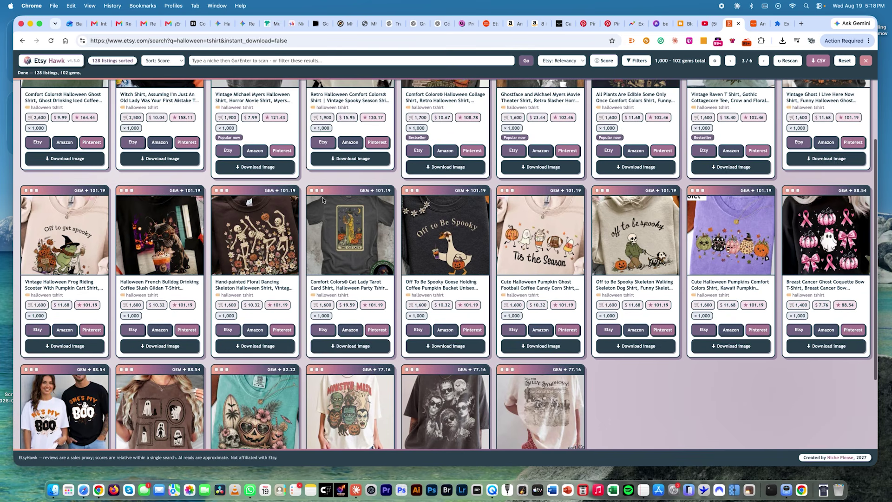
scroll(323, 200, "up", 3)
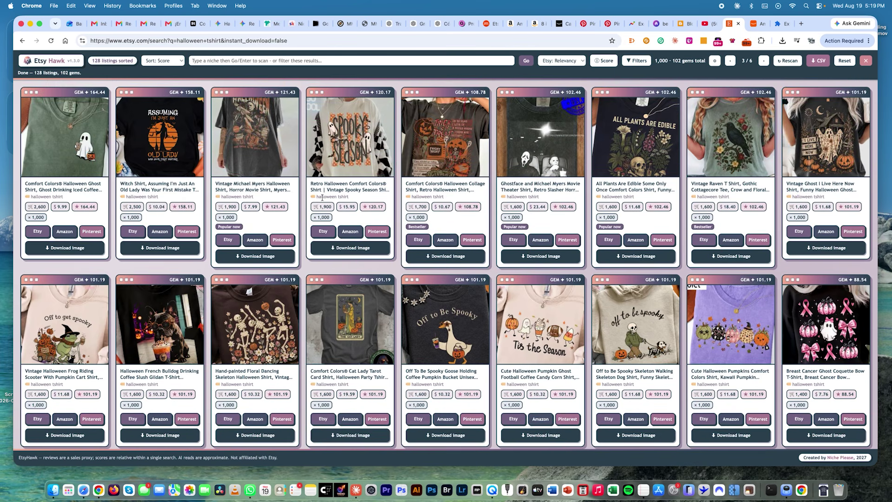